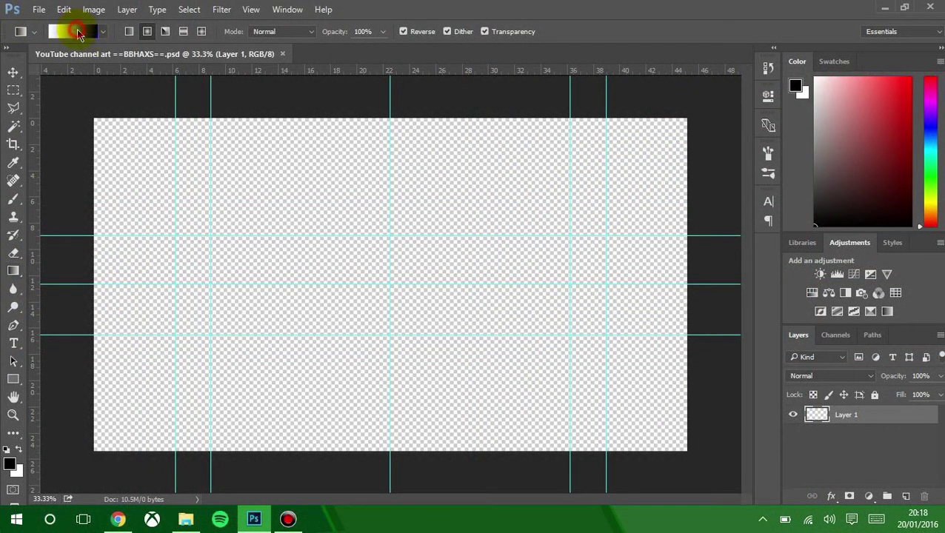
# - Set the gradient's white end stop to cyan 00e4ff and draw the radial gradient from the canvas centre past its left edge
pyautogui.click(78, 31)
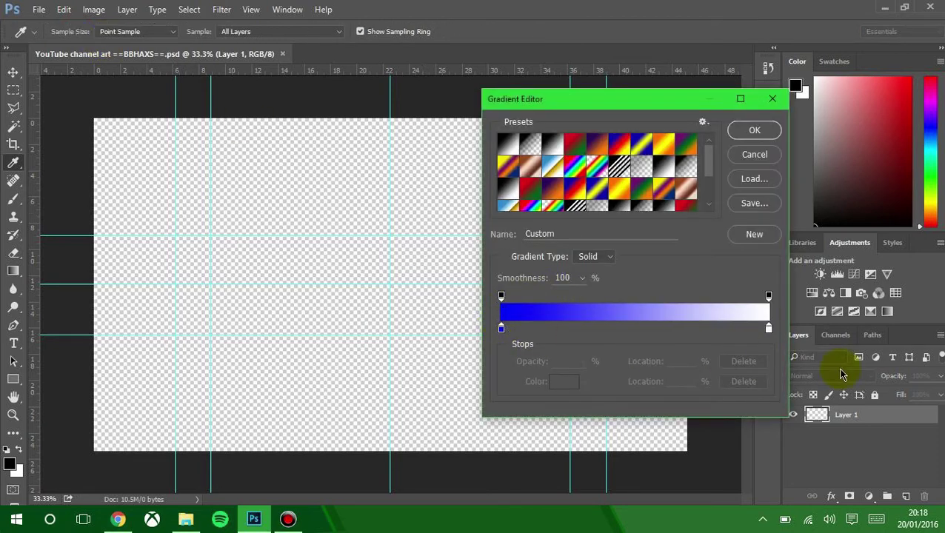
pyautogui.doubleClick(769, 330)
pyautogui.moveTo(460, 206); pyautogui.dragTo(533, 23)
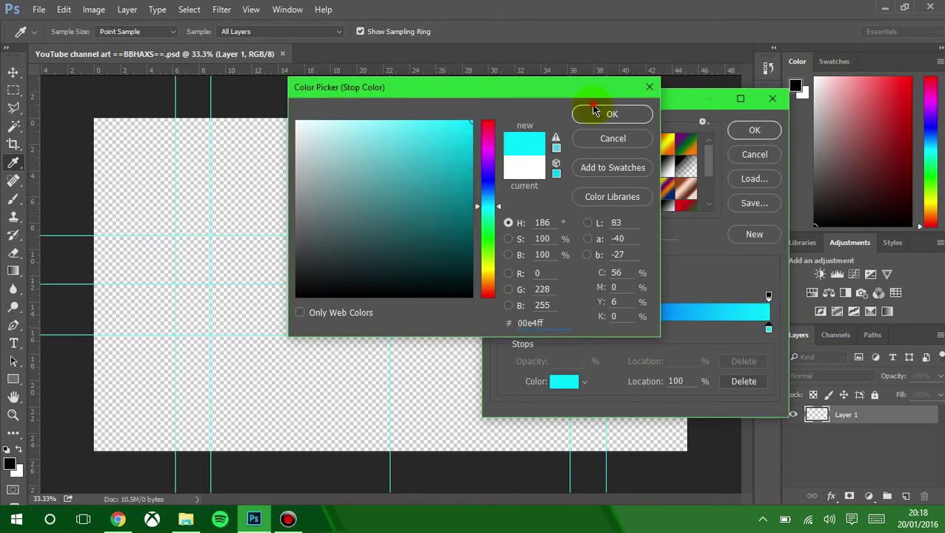
pyautogui.click(598, 113)
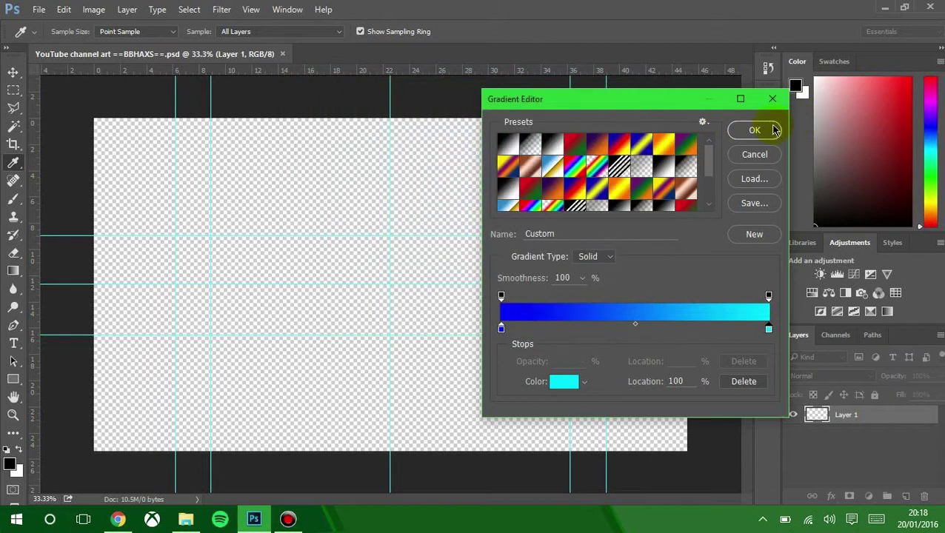
pyautogui.click(765, 132)
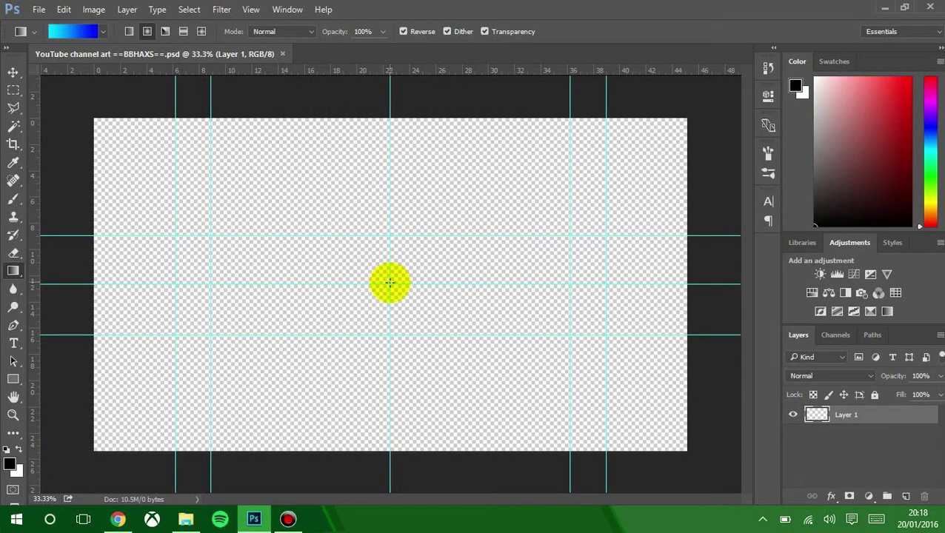
pyautogui.moveTo(388, 282); pyautogui.dragTo(74, 264)
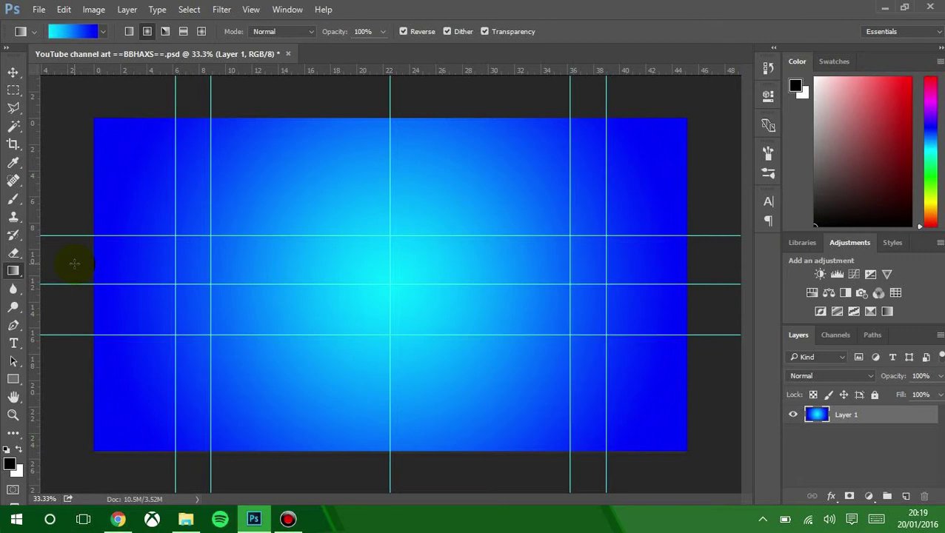
# - Add the text BBHAXS at the intersection of the centre guides
pyautogui.click(13, 343)
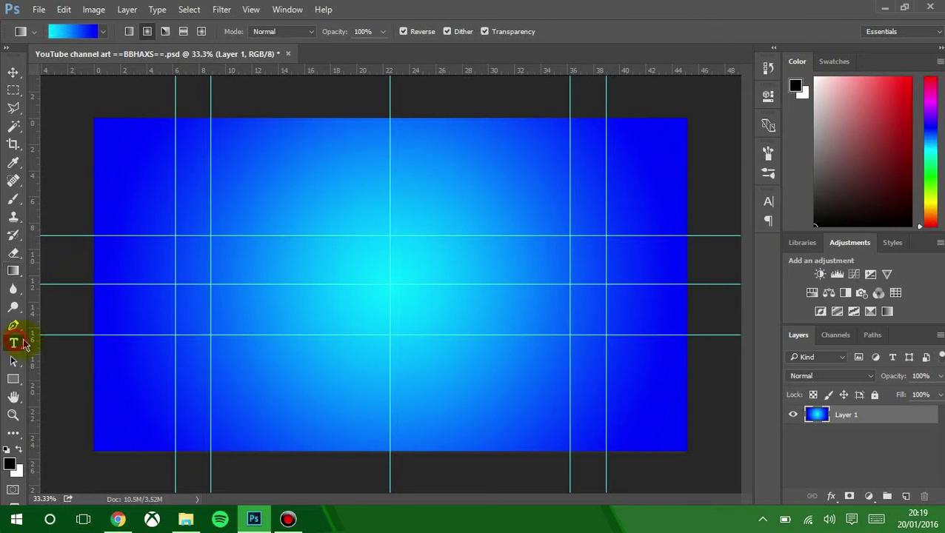
pyautogui.click(390, 284)
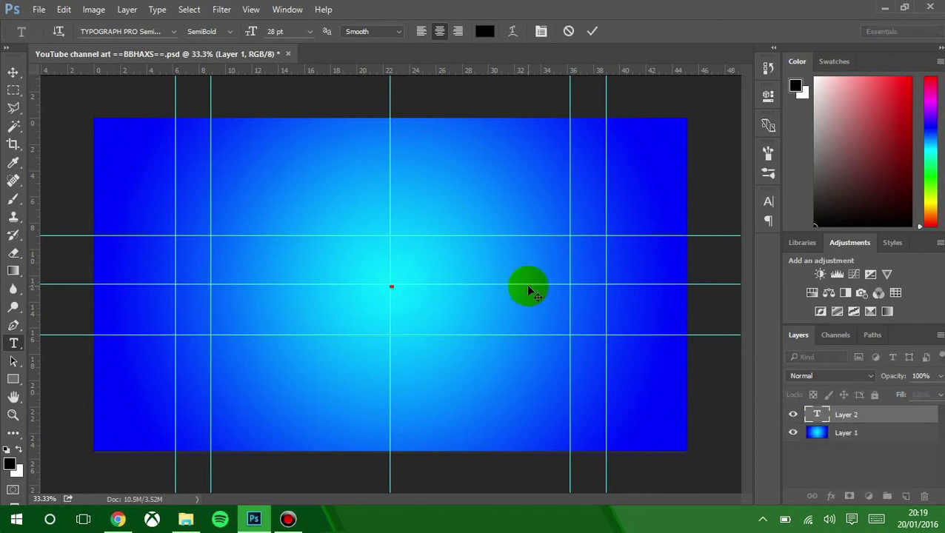
pyautogui.write('BBHAXS')
# - Set the BBHAXS text size to 135 pt and centre the text on the middle guides
pyautogui.moveTo(425, 282); pyautogui.dragTo(321, 281)
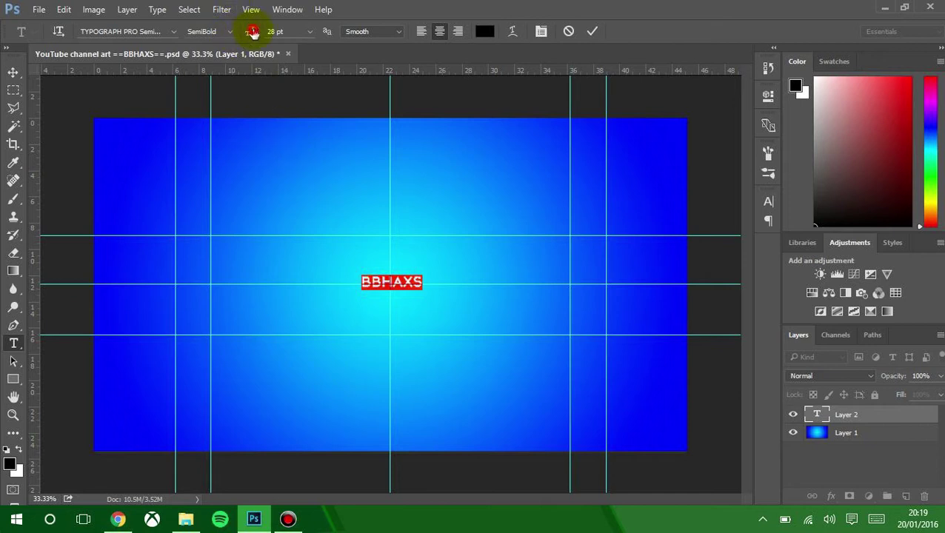
pyautogui.moveTo(253, 33); pyautogui.dragTo(327, 11)
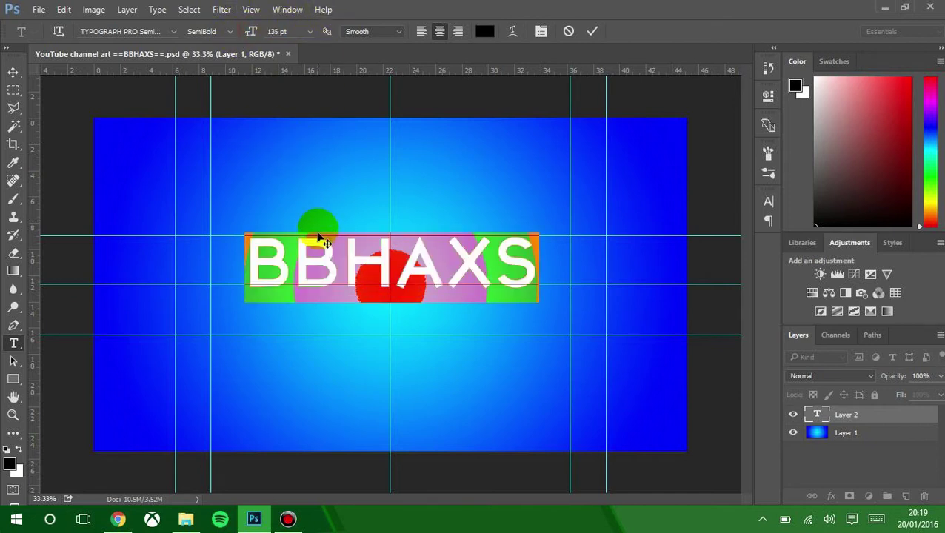
pyautogui.moveTo(318, 237); pyautogui.dragTo(321, 333)
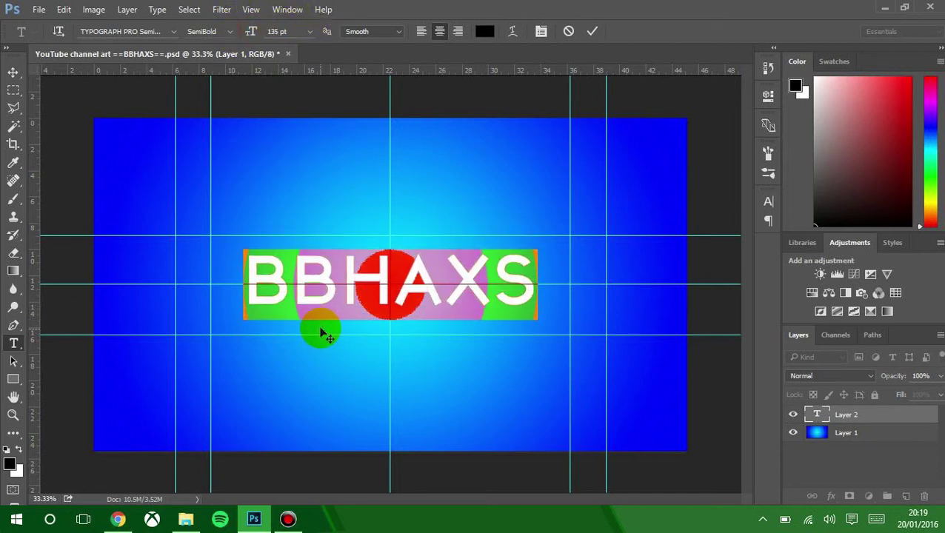
# - Change the BBHAXS text's font to Call Of Ops Duty Regular
pyautogui.click(152, 31)
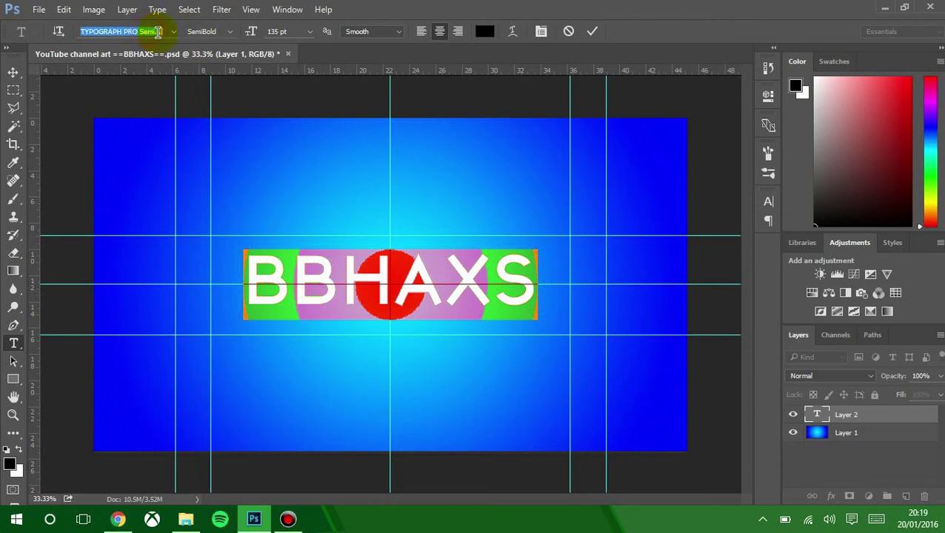
pyautogui.write('c')
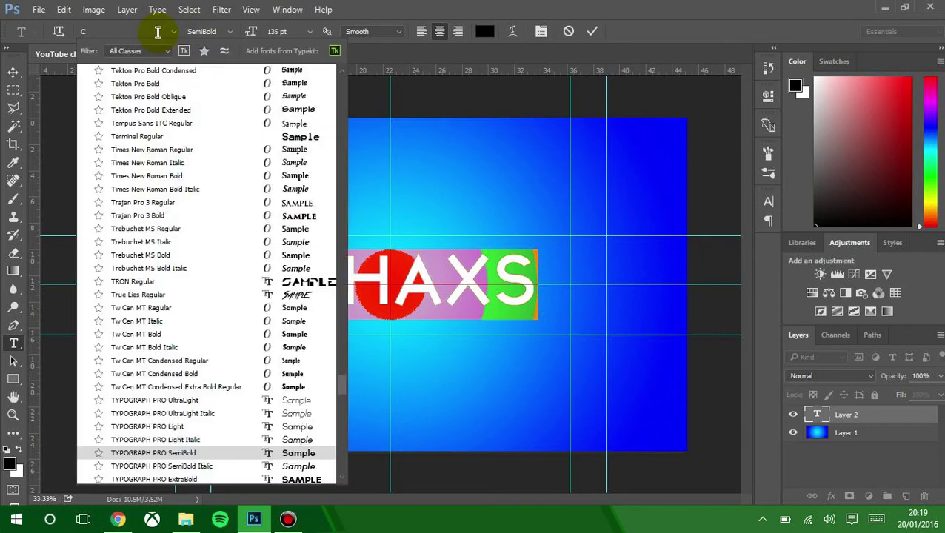
pyautogui.write('a')
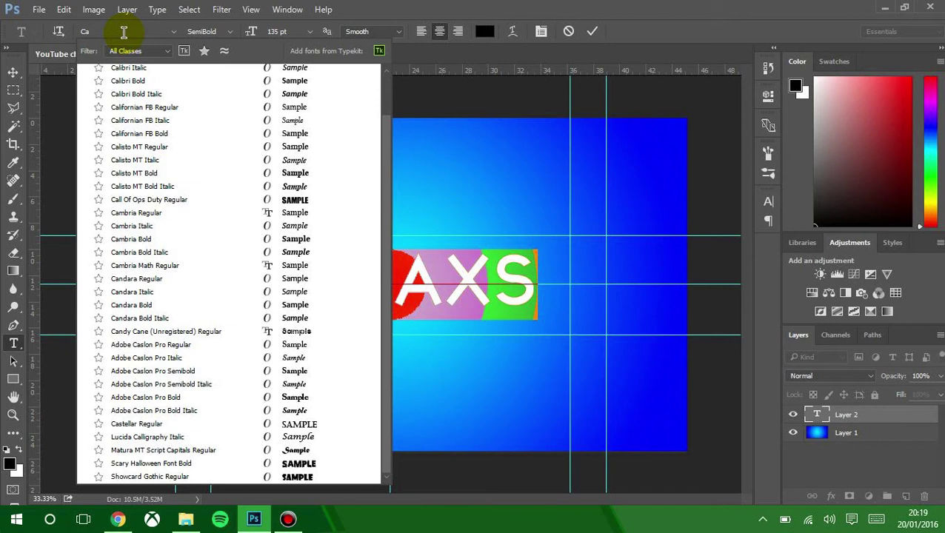
pyautogui.write('ll')
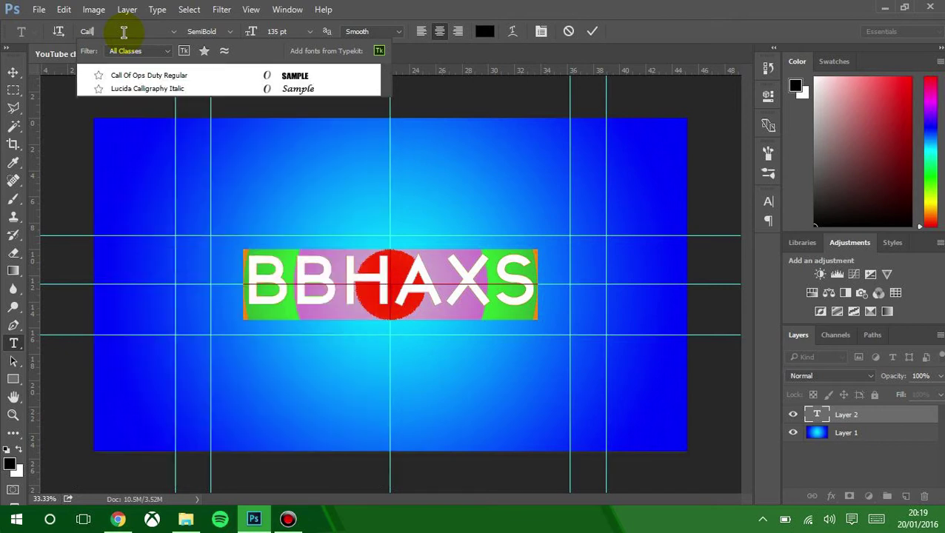
pyautogui.press('Escape')
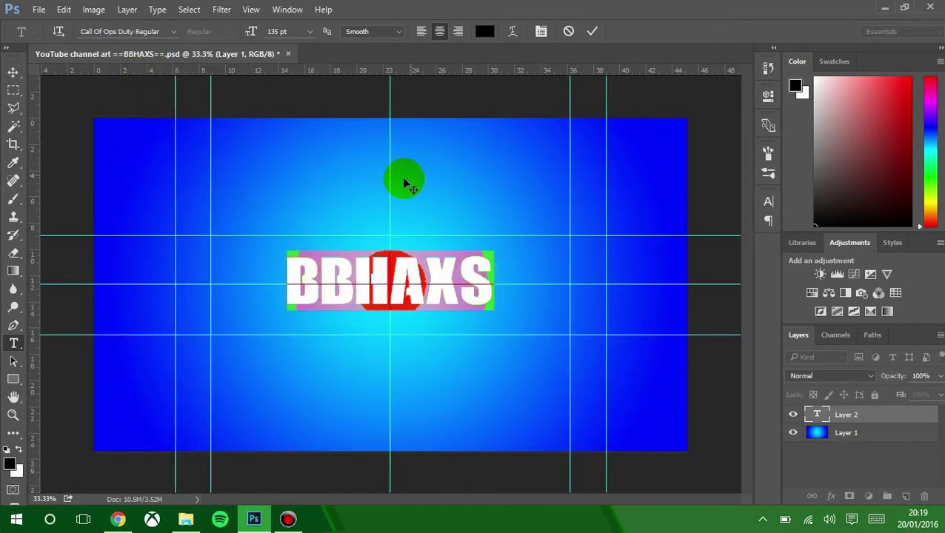
# - Enlarge the BBHAXS text to 210 pt, centre it between the horizontal guides and commit it
pyautogui.moveTo(252, 32); pyautogui.dragTo(304, 27)
pyautogui.click(359, 252)
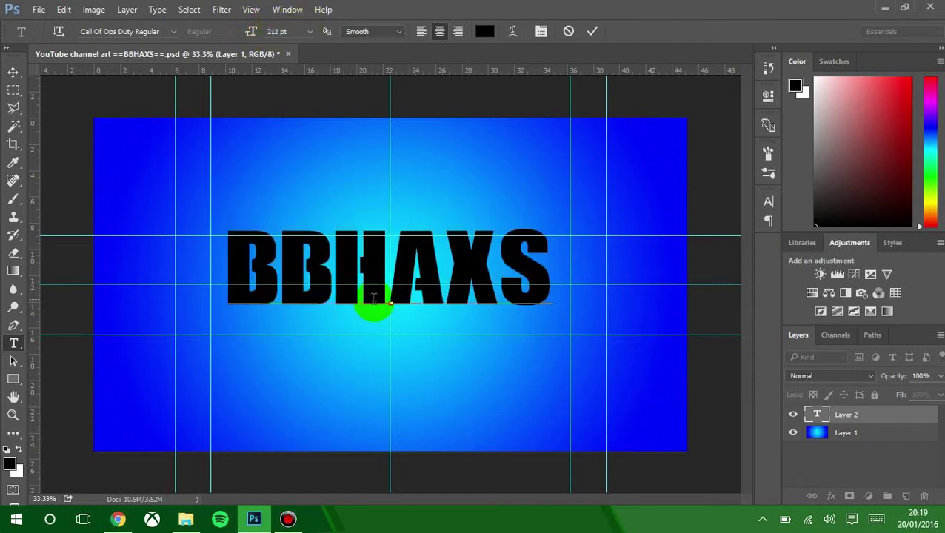
pyautogui.moveTo(371, 324); pyautogui.dragTo(369, 337)
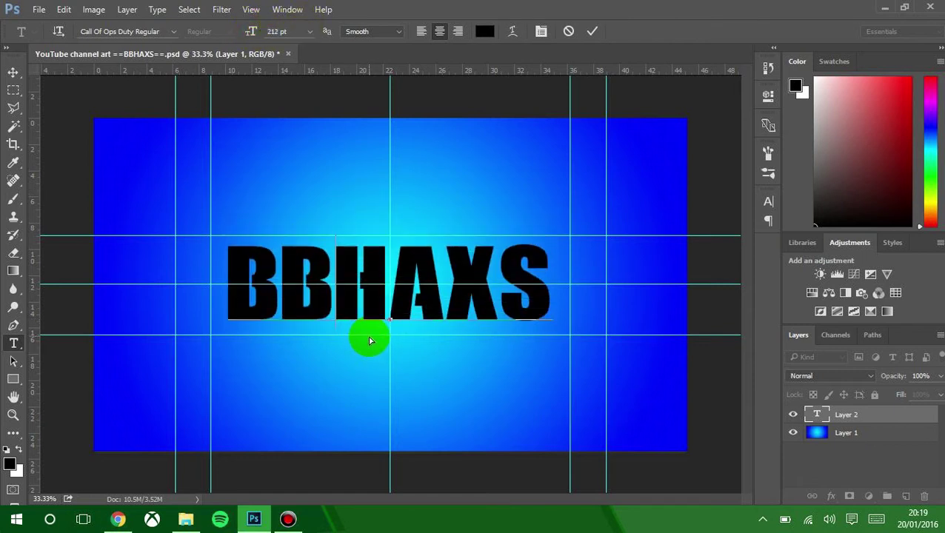
pyautogui.moveTo(552, 285); pyautogui.dragTo(196, 270)
pyautogui.moveTo(254, 29); pyautogui.dragTo(249, 27)
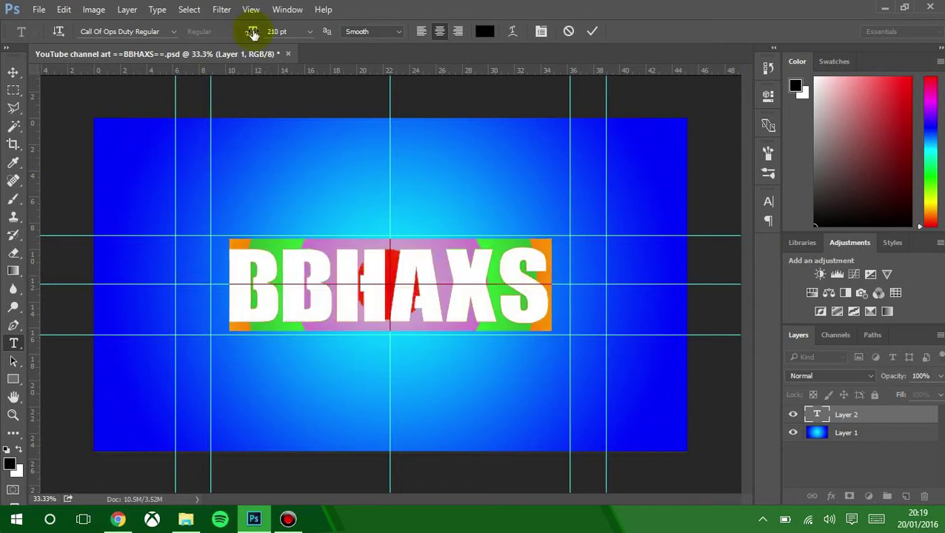
pyautogui.click(304, 296)
pyautogui.moveTo(341, 353); pyautogui.dragTo(344, 349)
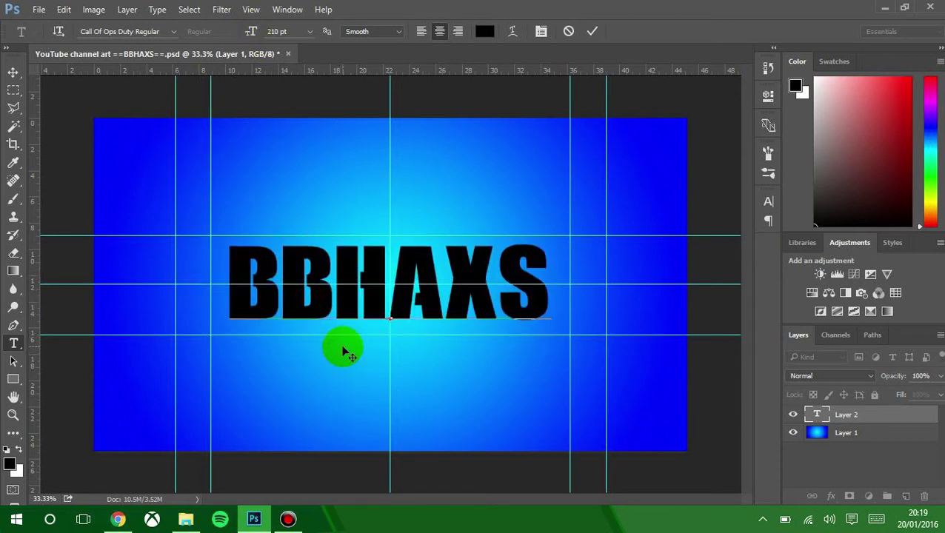
pyautogui.click(598, 37)
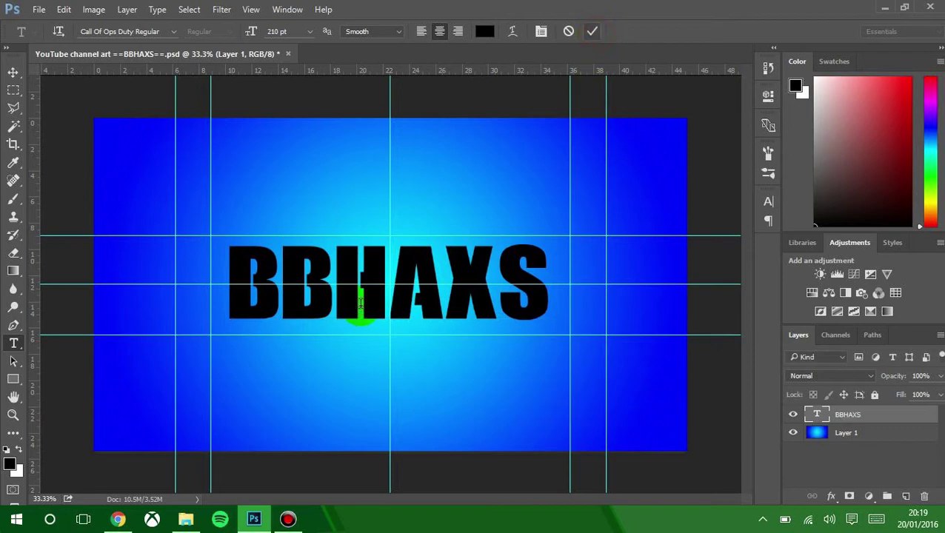
# - Switch to Chrome and search Google Images for camouflage in a new tab
pyautogui.click(130, 522)
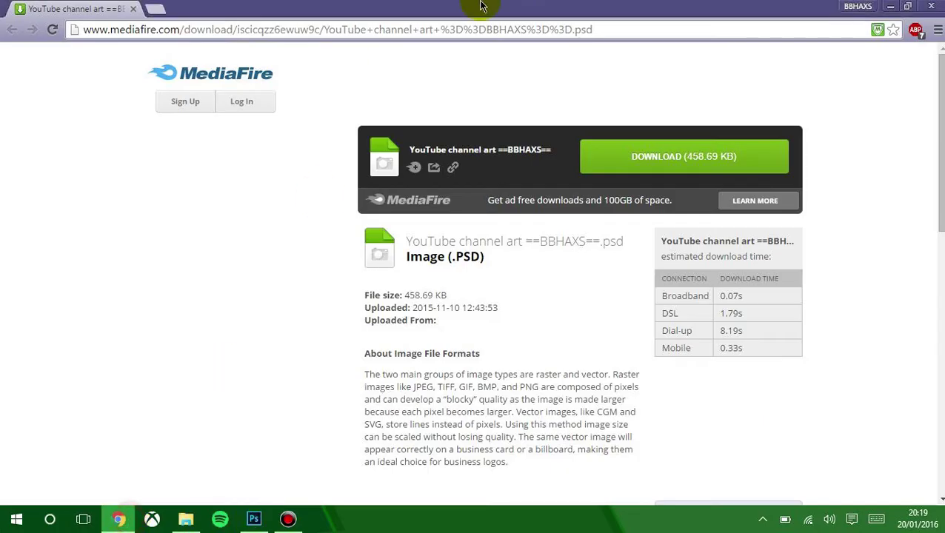
pyautogui.click(175, 9)
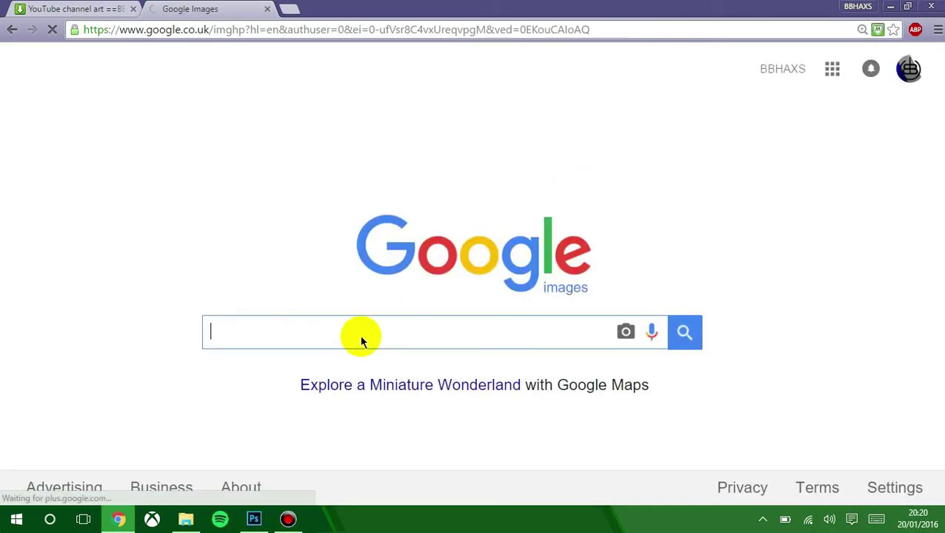
pyautogui.write('cam')
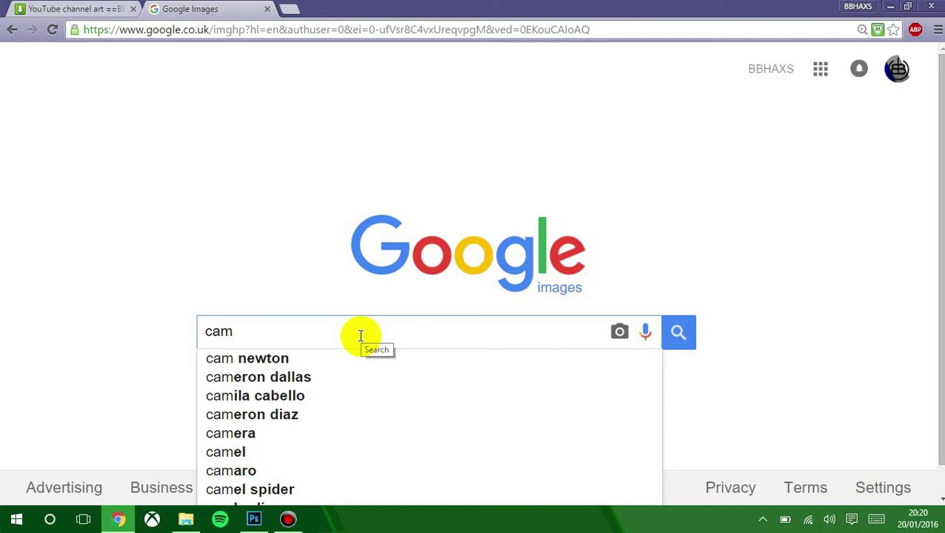
pyautogui.write('o')
pyautogui.press('Down')
pyautogui.press('Return')
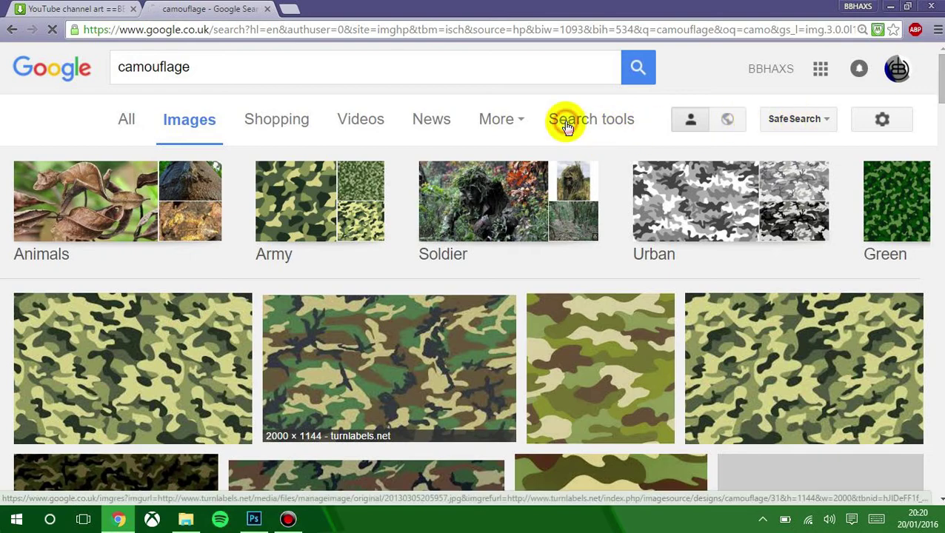
# - Filter the camouflage image results to an exact size of 2560 × 1440 px
pyautogui.click(566, 125)
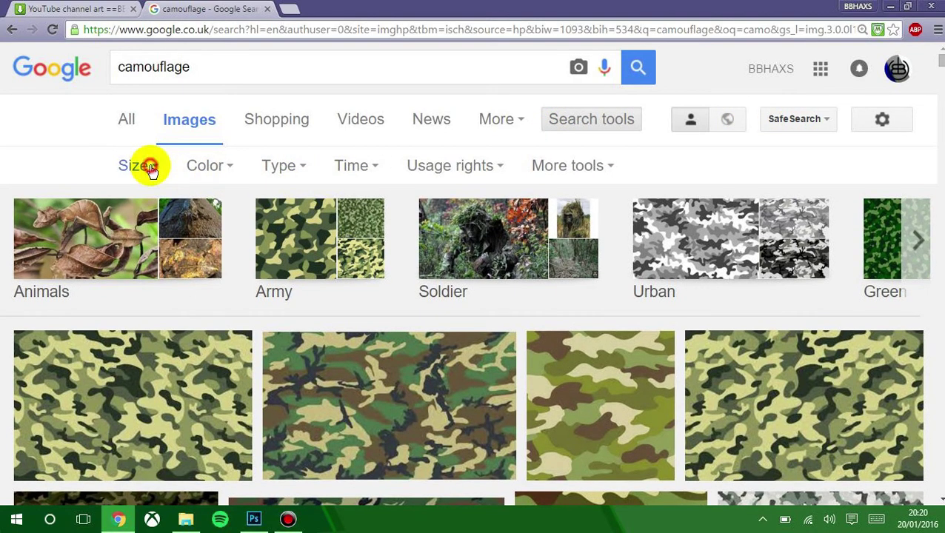
pyautogui.click(147, 166)
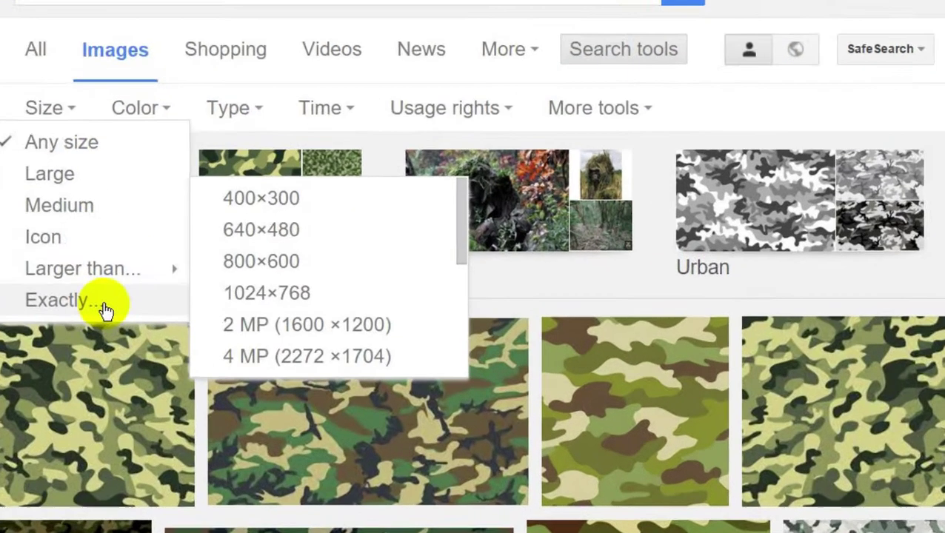
pyautogui.click(149, 317)
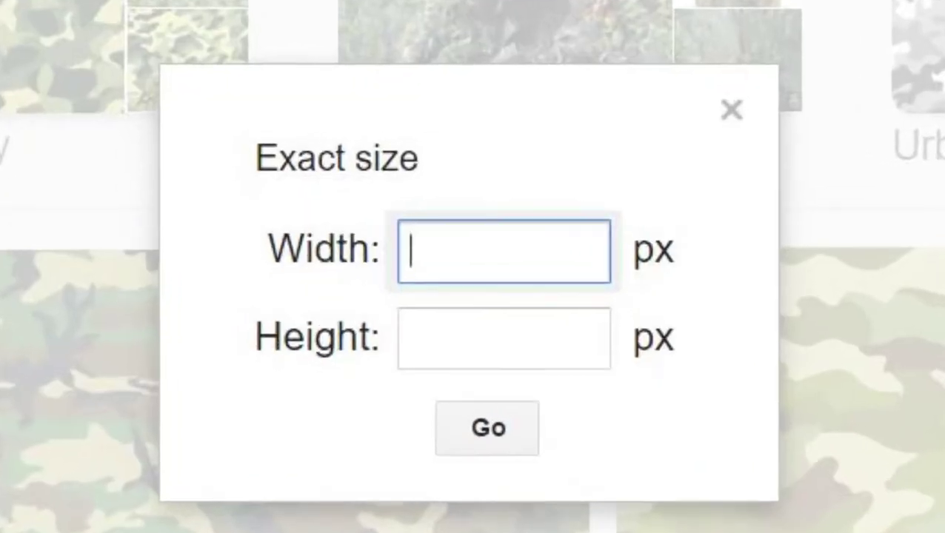
pyautogui.write('2560')
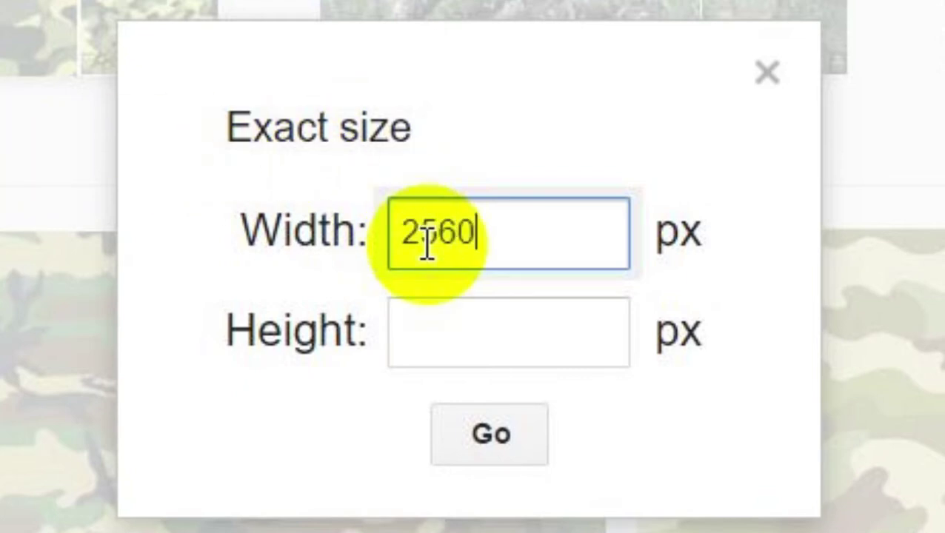
pyautogui.click(553, 318)
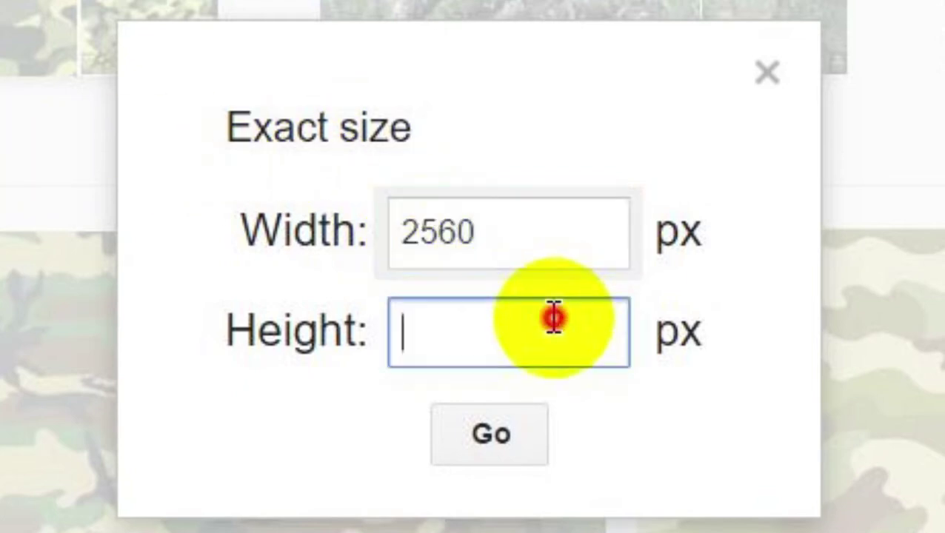
pyautogui.write('1')
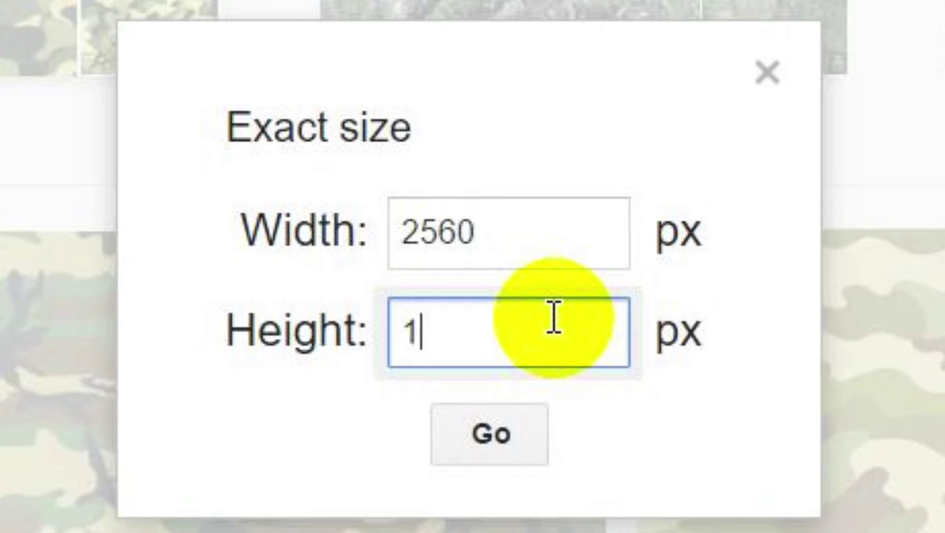
pyautogui.write('440')
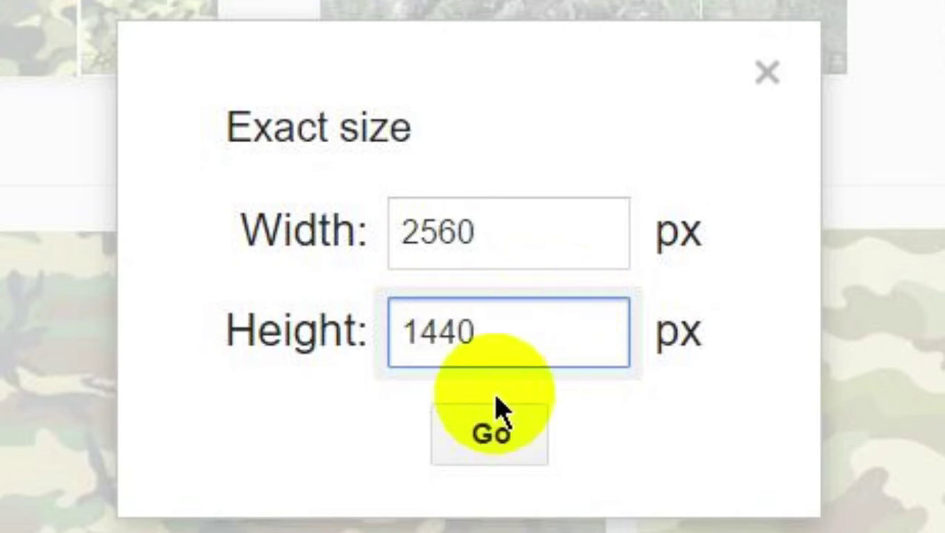
pyautogui.click(517, 437)
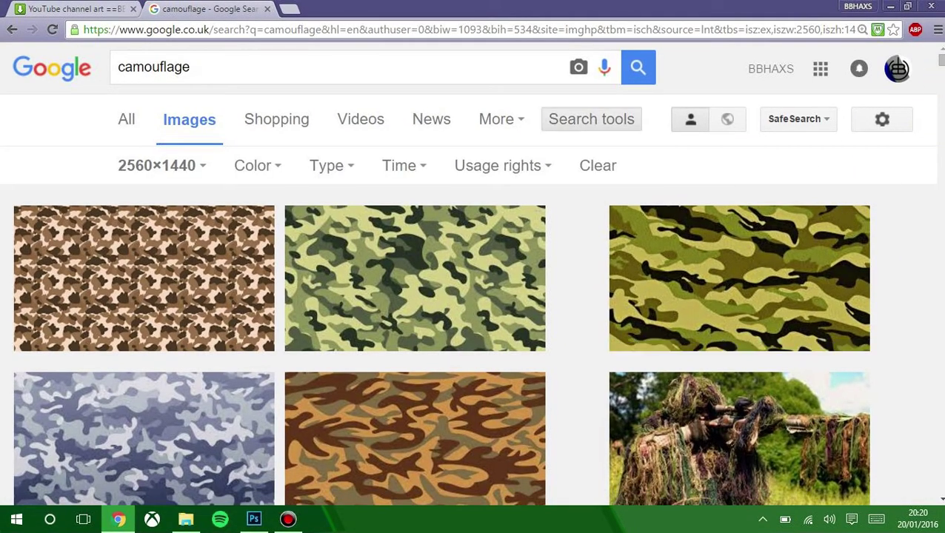
# - Browse the filtered results and open the green camouflage pattern from wallpapercave.com at full size
pyautogui.scroll(-5, 937, 80)
pyautogui.scroll(-2, 474, 274)
pyautogui.scroll(8, 524, 253)
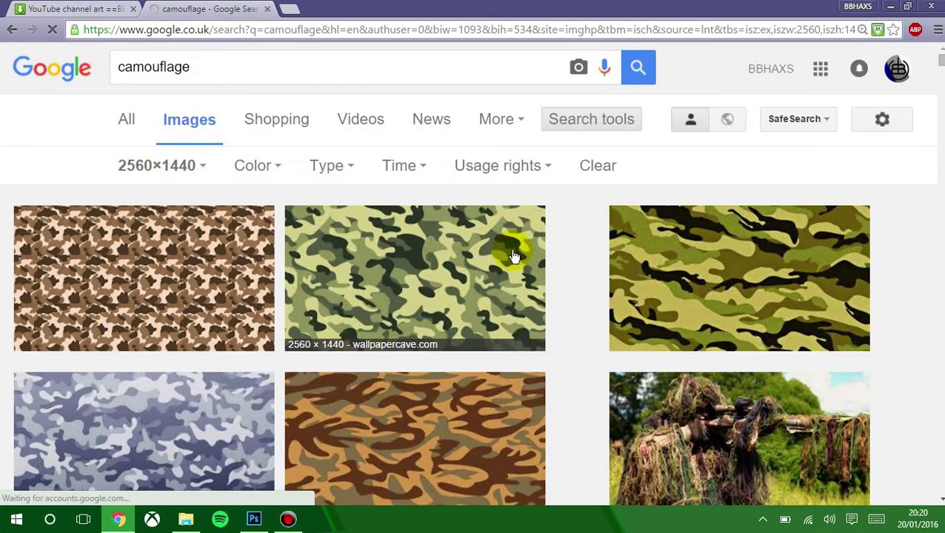
pyautogui.click(469, 271)
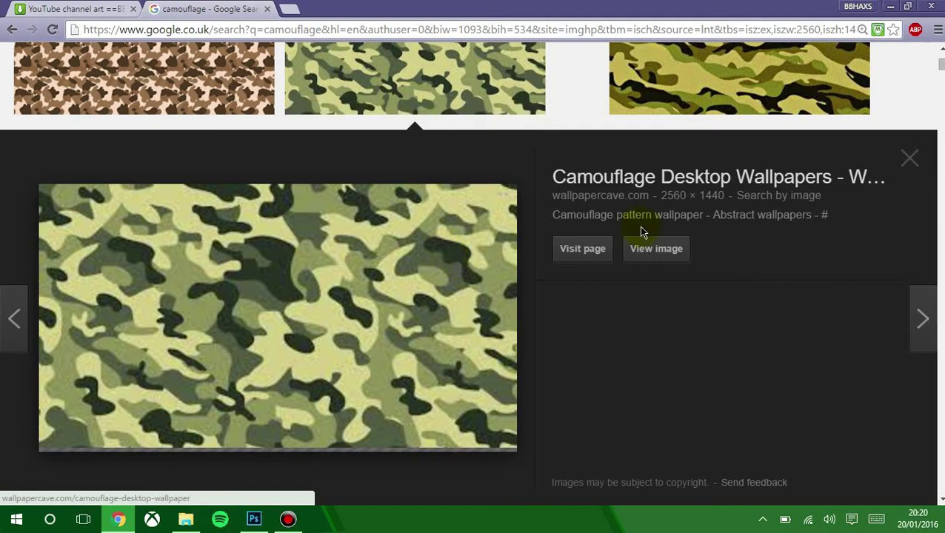
pyautogui.click(661, 256)
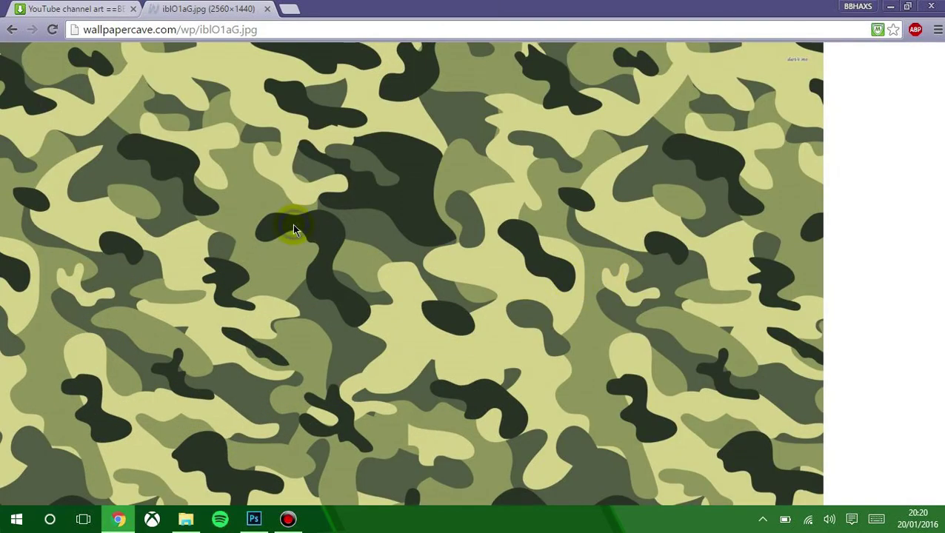
# - Save the full-size camouflage image to the Desktop as the JPEG file ibIO1aG
pyautogui.rightClick(294, 230)
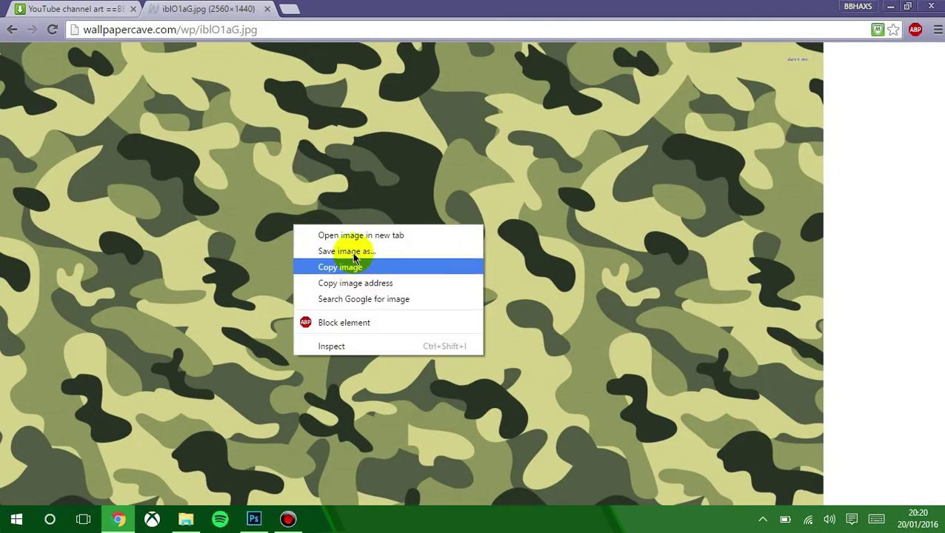
pyautogui.click(354, 252)
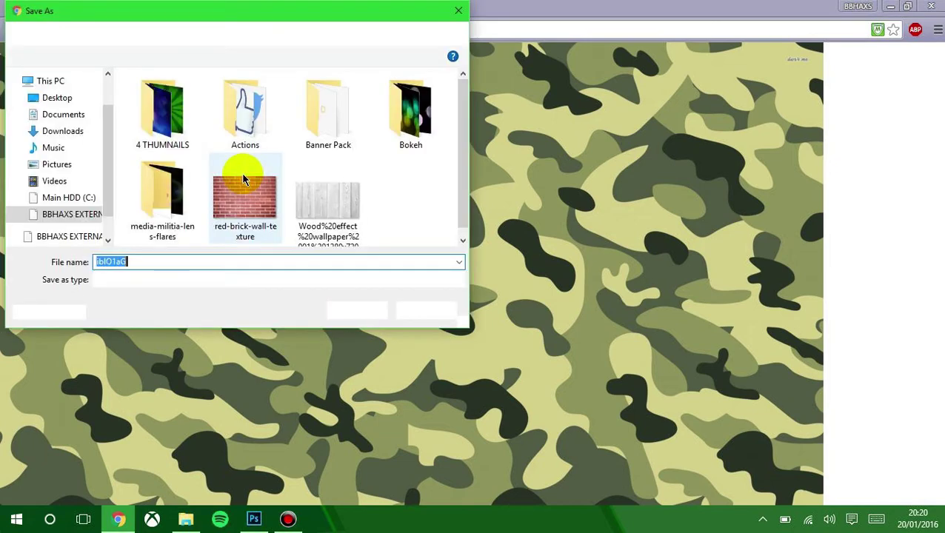
pyautogui.click(69, 97)
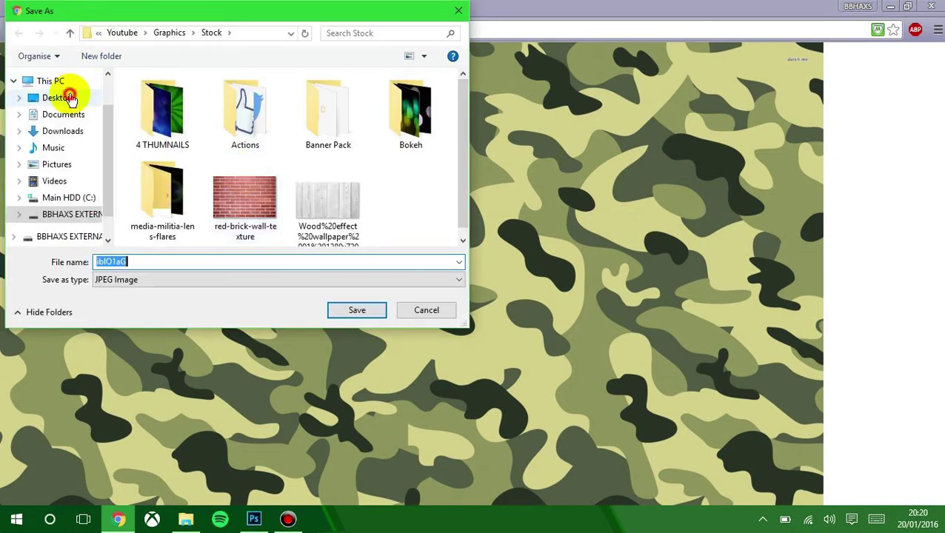
pyautogui.click(351, 314)
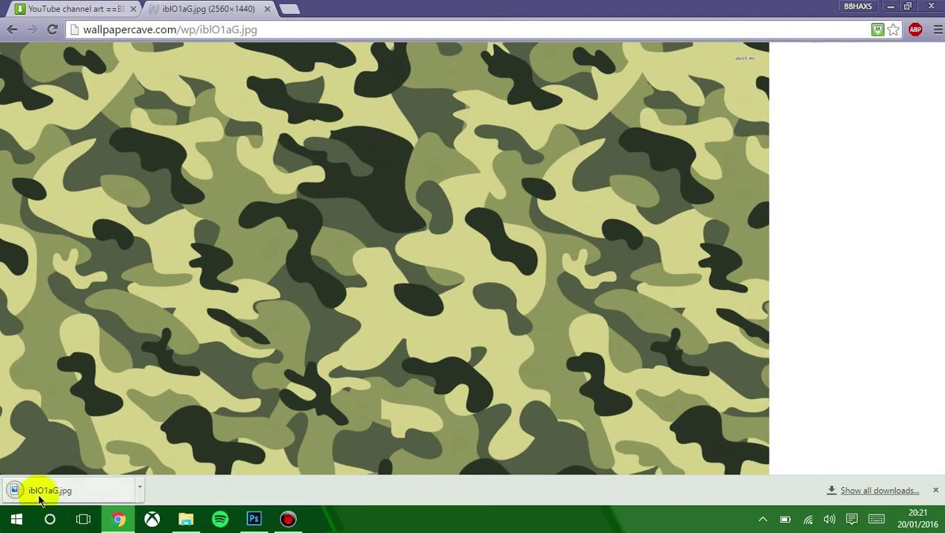
# - Place the downloaded ibIO1aG.jpg across the whole canvas in Photoshop, commit it, and delete the blue gradient layer
pyautogui.moveTo(31, 490); pyautogui.dragTo(624, 169)
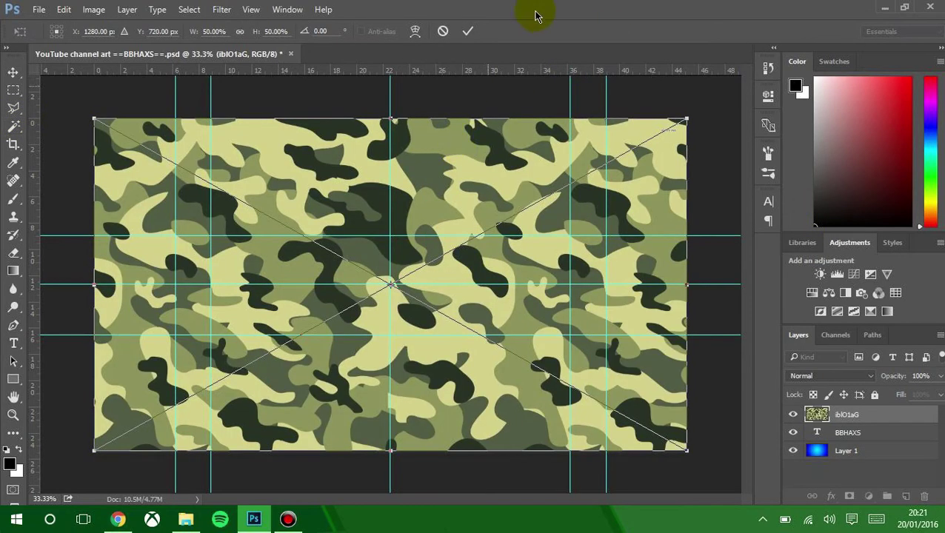
pyautogui.click(467, 31)
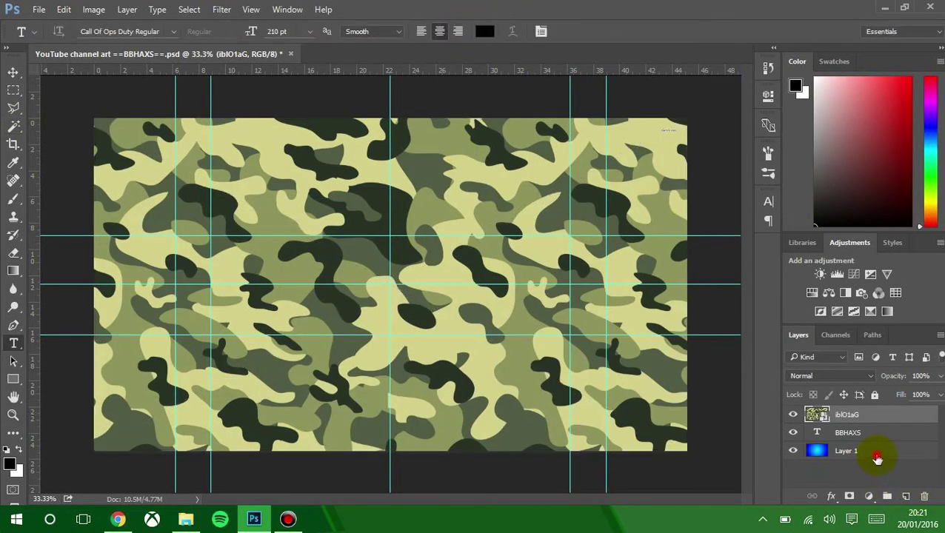
pyautogui.click(877, 459)
pyautogui.press('Delete')
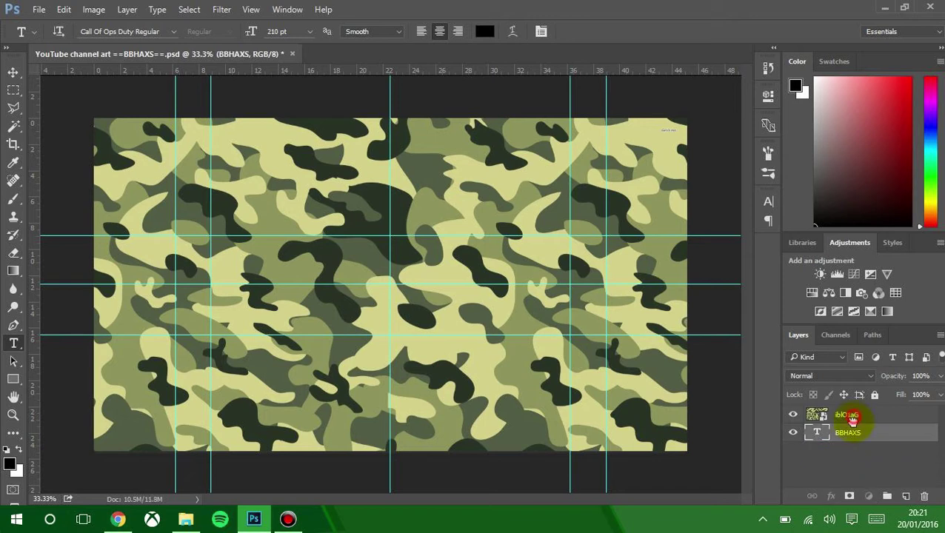
# - Move the camouflage layer beneath the BBHAXS text layer and rasterize it
pyautogui.moveTo(853, 419)
pyautogui.mouseDown()
pyautogui.moveTo(854, 454)
pyautogui.moveTo(857, 432)
pyautogui.mouseUp()
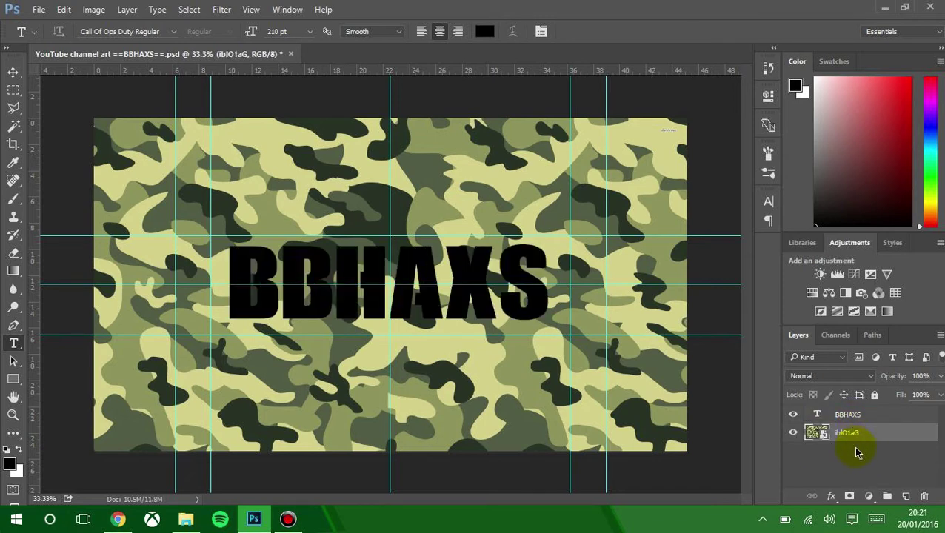
pyautogui.rightClick(851, 436)
pyautogui.click(749, 310)
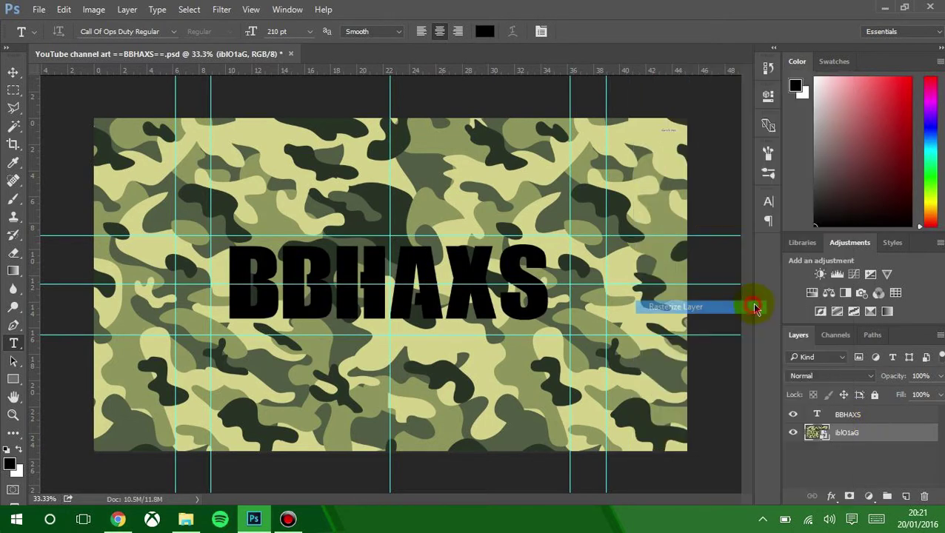
# - Scale the BBHAXS text down around its centre with Free Transform and commit the change
pyautogui.click(855, 414)
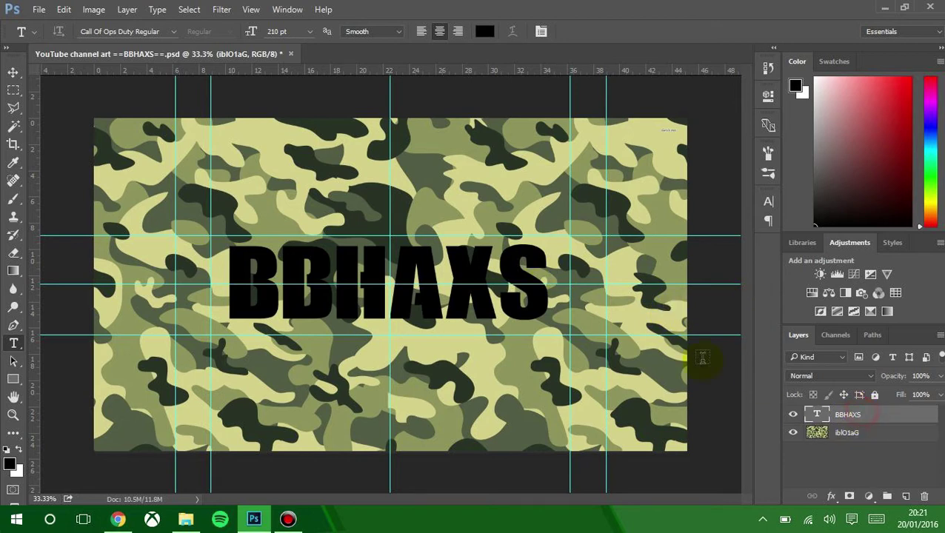
pyautogui.press('v')
pyautogui.hotkey('ctrl', 't')
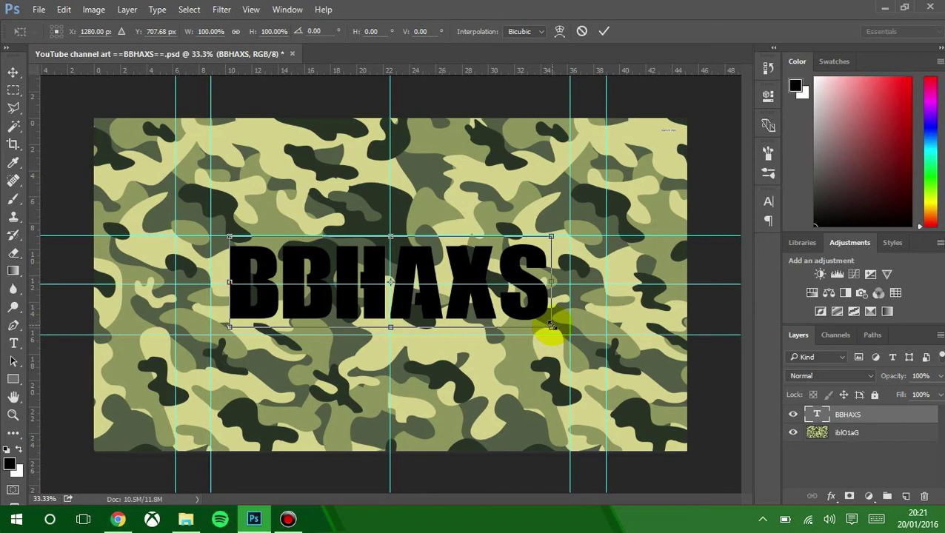
pyautogui.moveTo(552, 320); pyautogui.dragTo(523, 301)
pyautogui.click(604, 31)
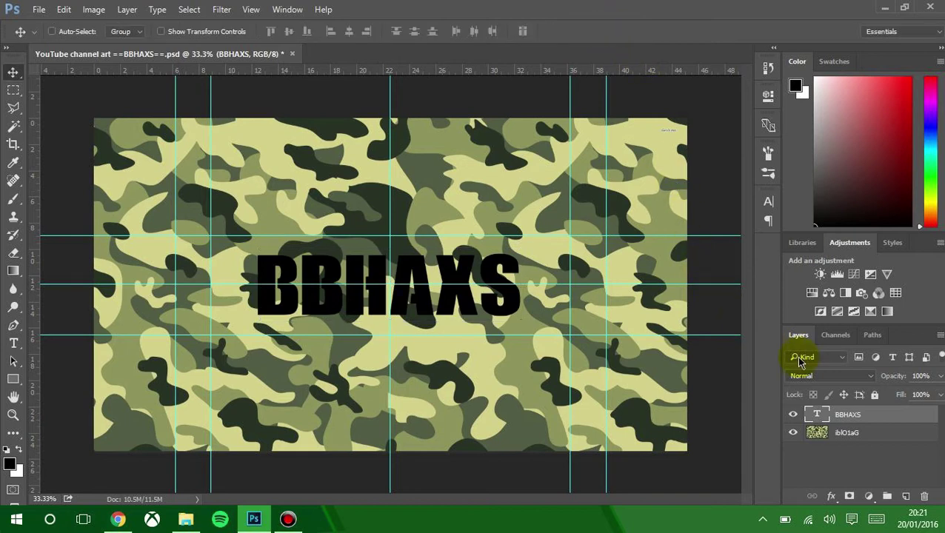
# - Give the BBHAXS text a white Color Overlay and a black outside Stroke of 10 px
pyautogui.doubleClick(879, 424)
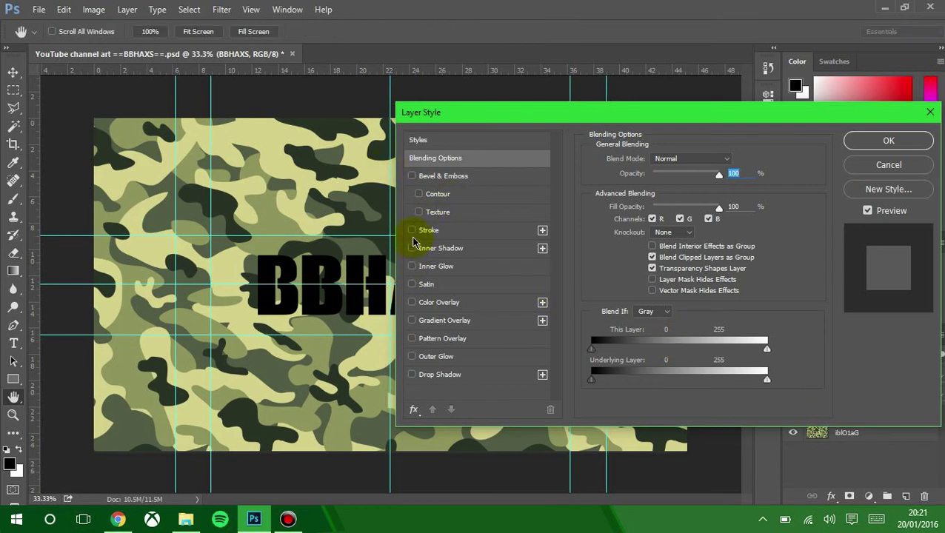
pyautogui.click(412, 303)
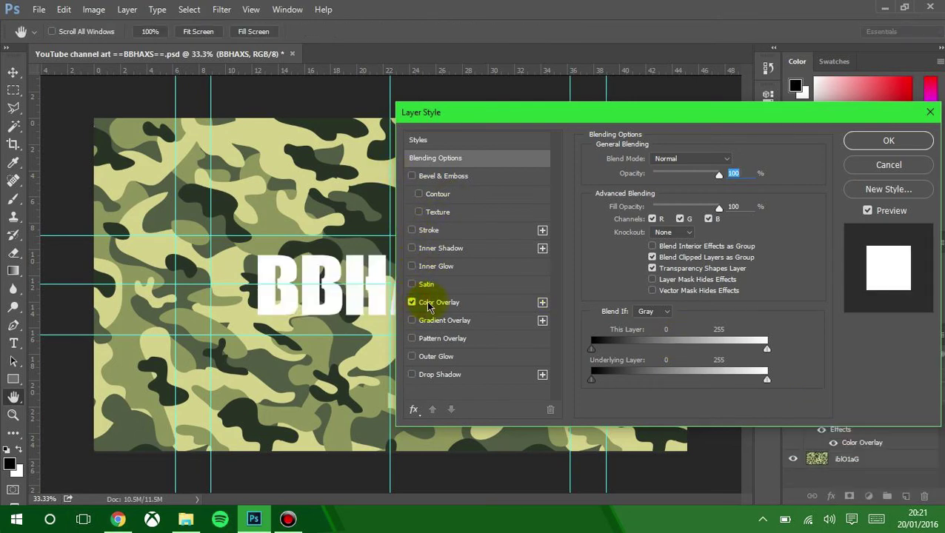
pyautogui.click(412, 236)
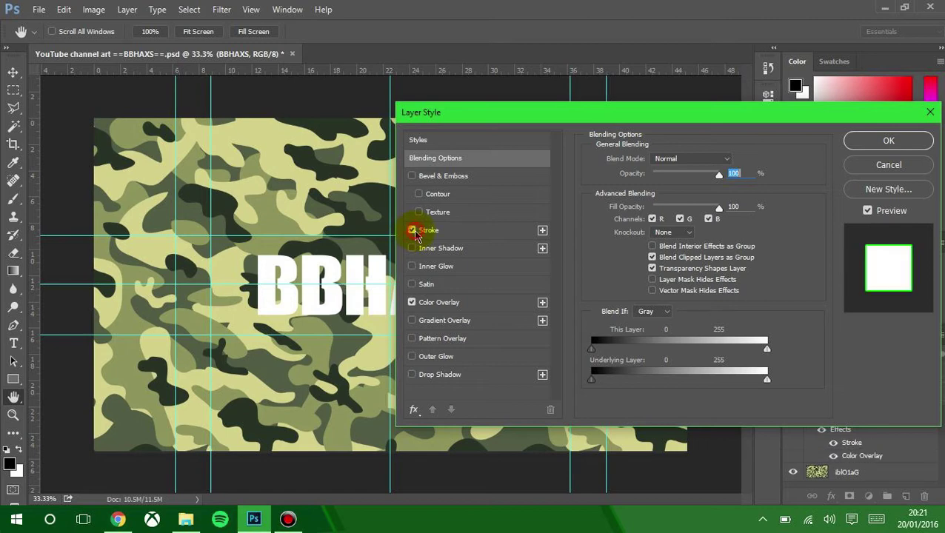
pyautogui.click(431, 232)
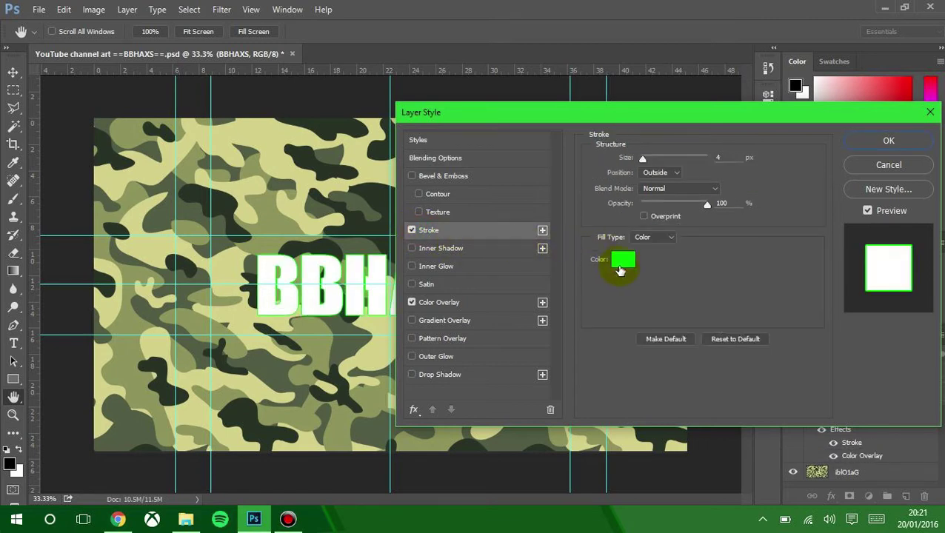
pyautogui.click(621, 271)
pyautogui.click(226, 297)
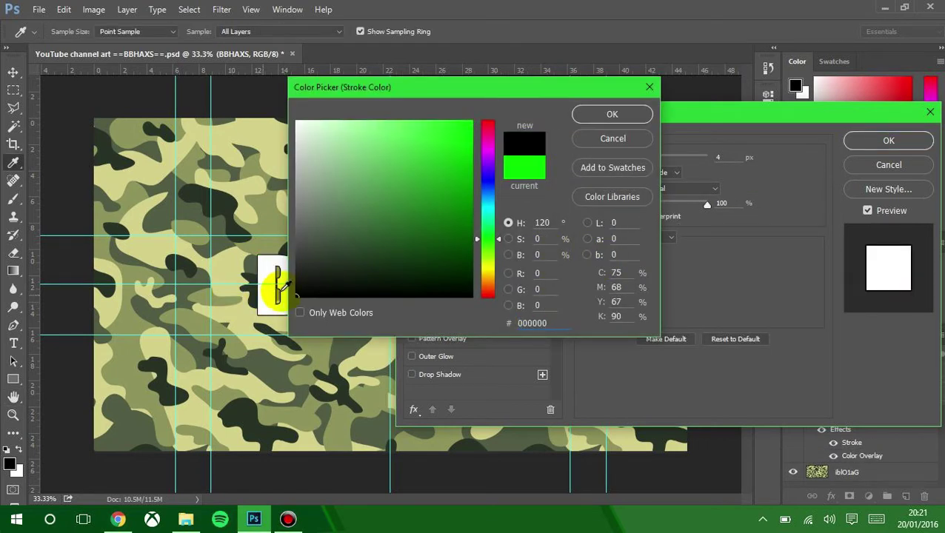
pyautogui.click(612, 114)
pyautogui.click(718, 158)
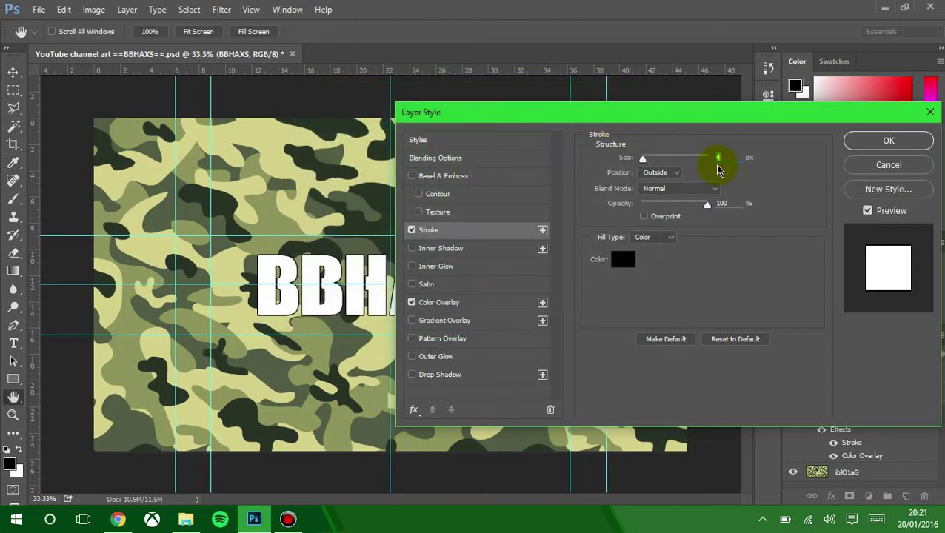
pyautogui.write('5')
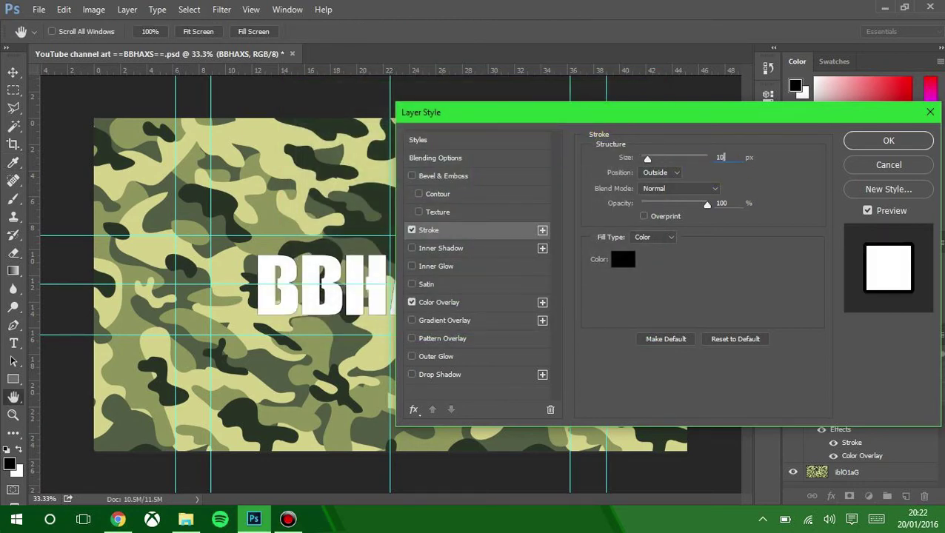
# - Add a smooth Inner Bevel to the text with 1000% depth and increase the bevel size
pyautogui.click(436, 158)
pyautogui.click(414, 177)
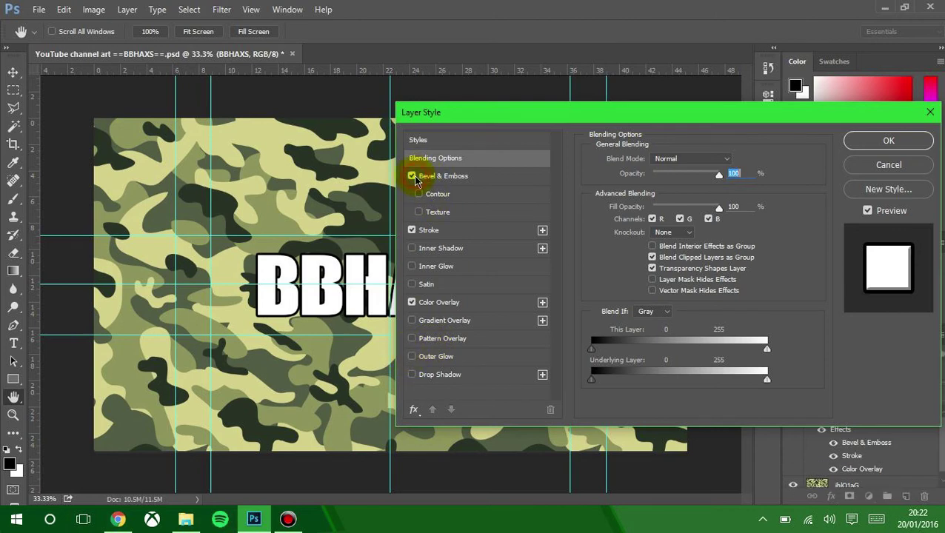
pyautogui.click(437, 176)
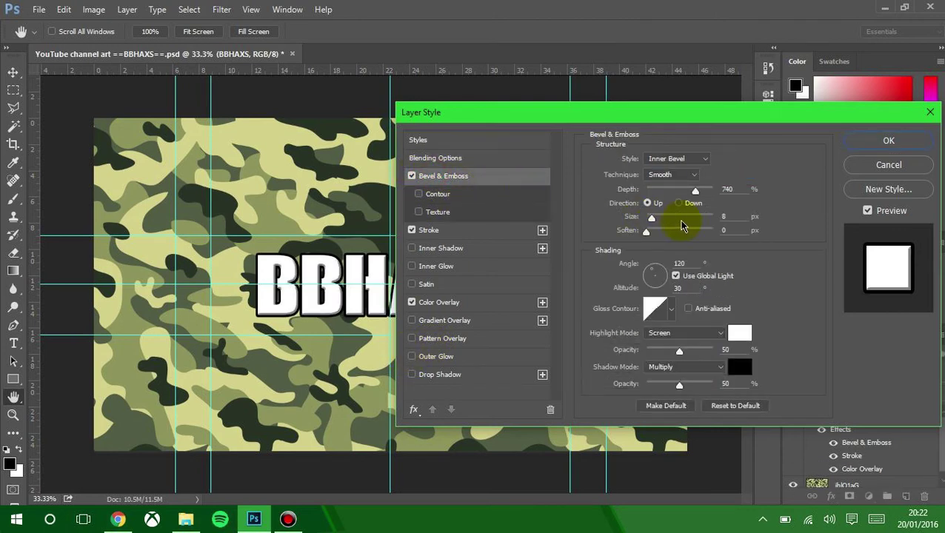
pyautogui.moveTo(686, 192); pyautogui.dragTo(717, 197)
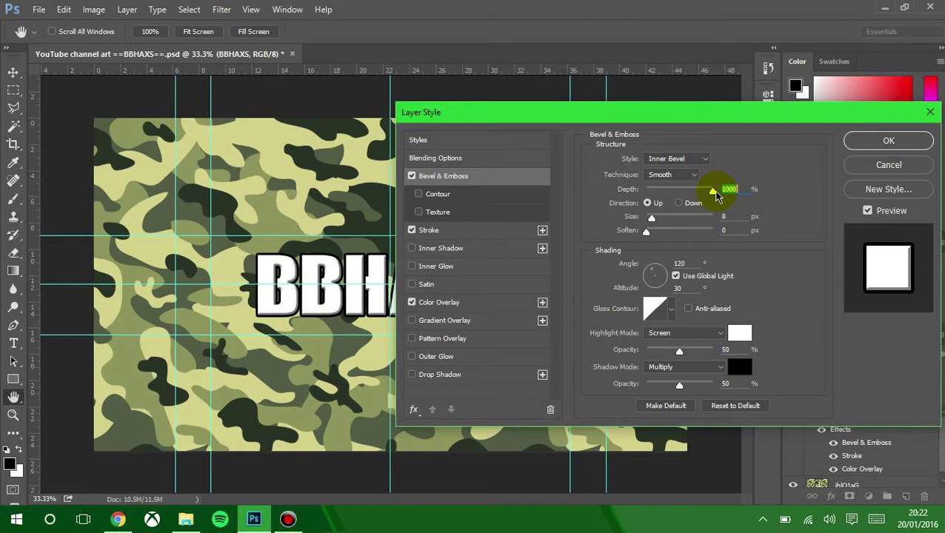
pyautogui.moveTo(661, 224)
pyautogui.mouseDown()
pyautogui.moveTo(674, 222)
pyautogui.moveTo(664, 226)
pyautogui.mouseUp()
# - Add a drop shadow with 79% opacity, 133° angle and 34 px distance, leave Outer Glow off, and apply the layer style
pyautogui.click(415, 356)
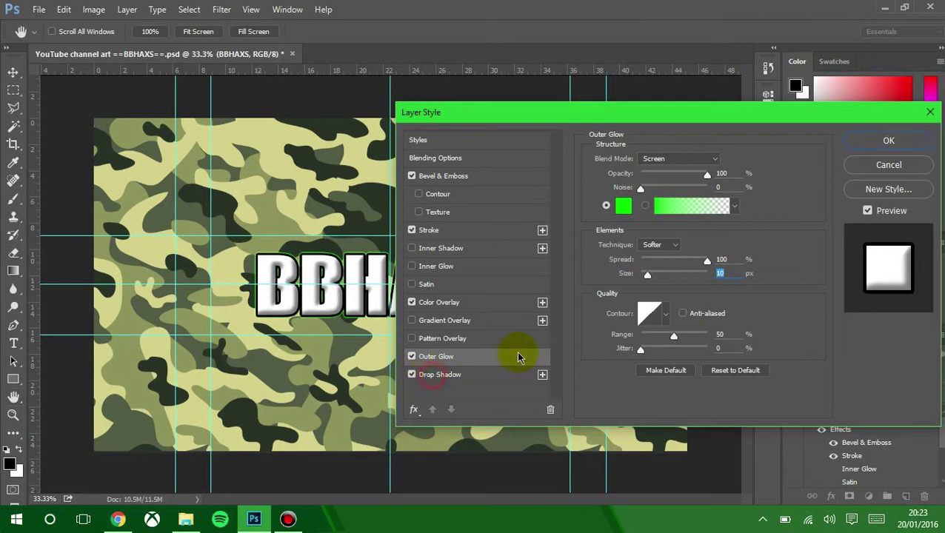
pyautogui.click(511, 374)
pyautogui.moveTo(681, 177); pyautogui.dragTo(724, 178)
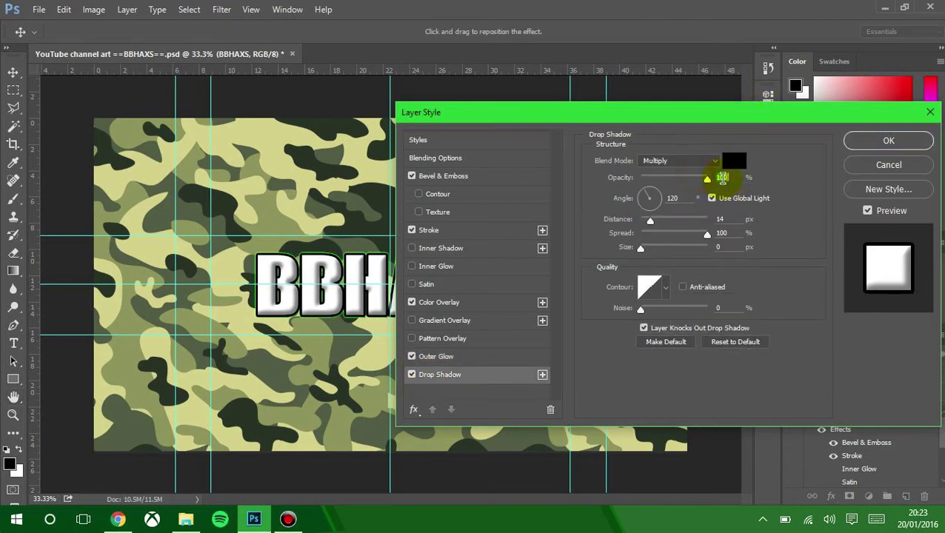
pyautogui.moveTo(672, 228); pyautogui.dragTo(663, 223)
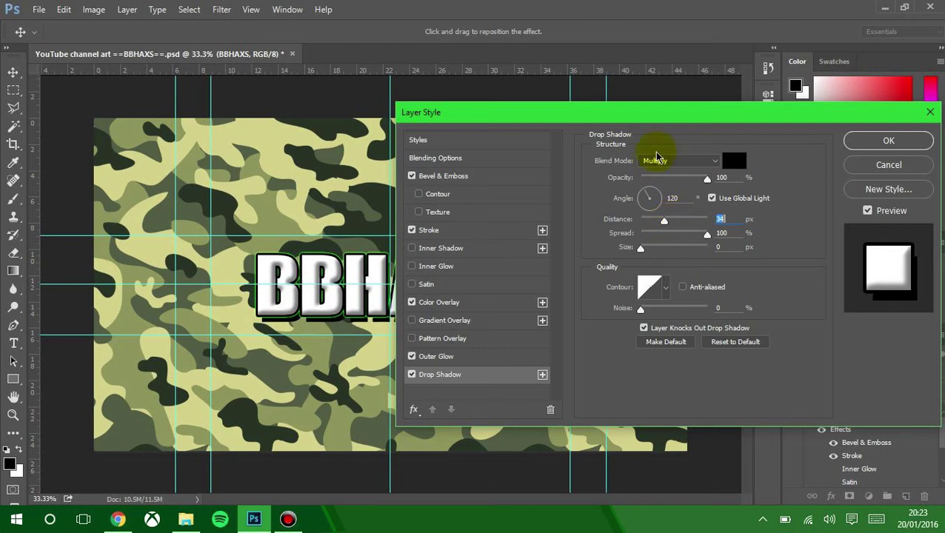
pyautogui.moveTo(689, 178); pyautogui.dragTo(694, 180)
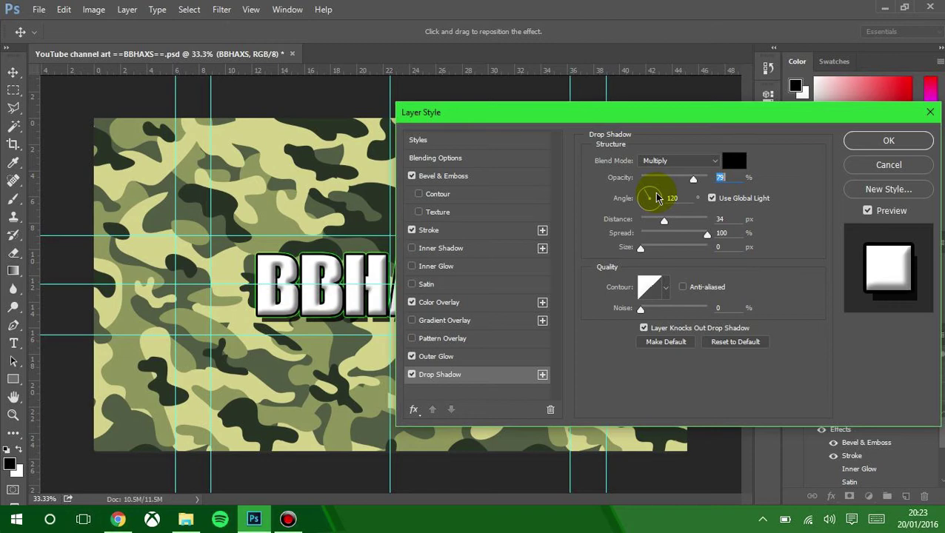
pyautogui.moveTo(648, 197); pyautogui.dragTo(647, 194)
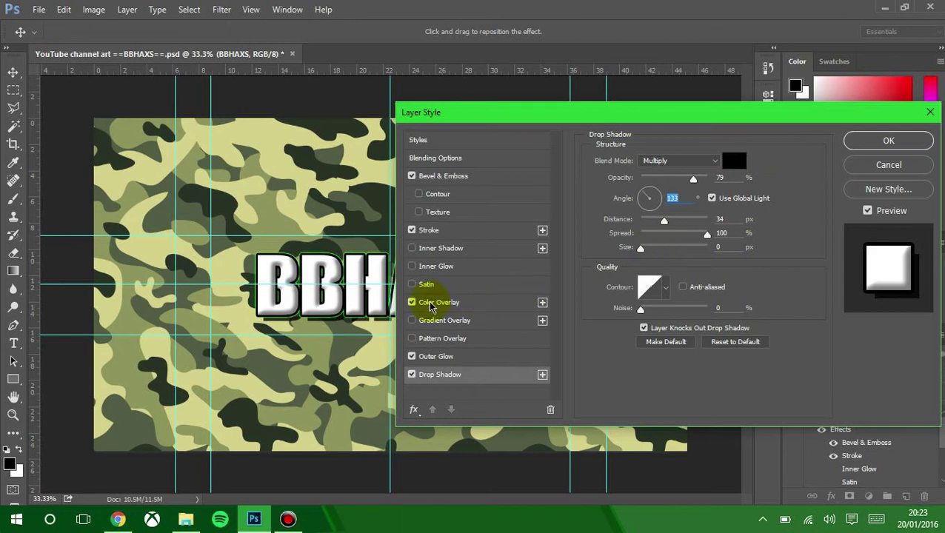
pyautogui.click(412, 357)
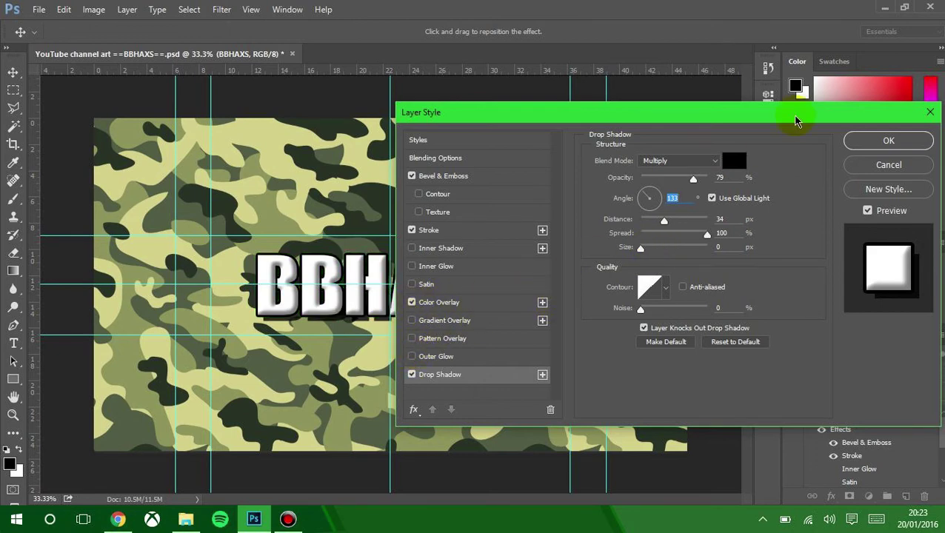
pyautogui.click(889, 140)
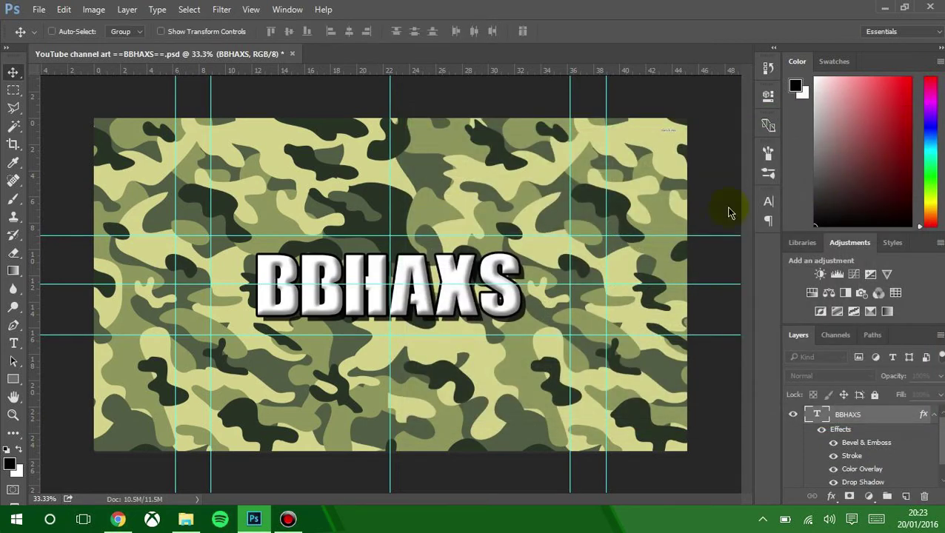
# - Move the styled BBHAXS text upward, close to the upper horizontal guide
pyautogui.moveTo(354, 317); pyautogui.dragTo(354, 288)
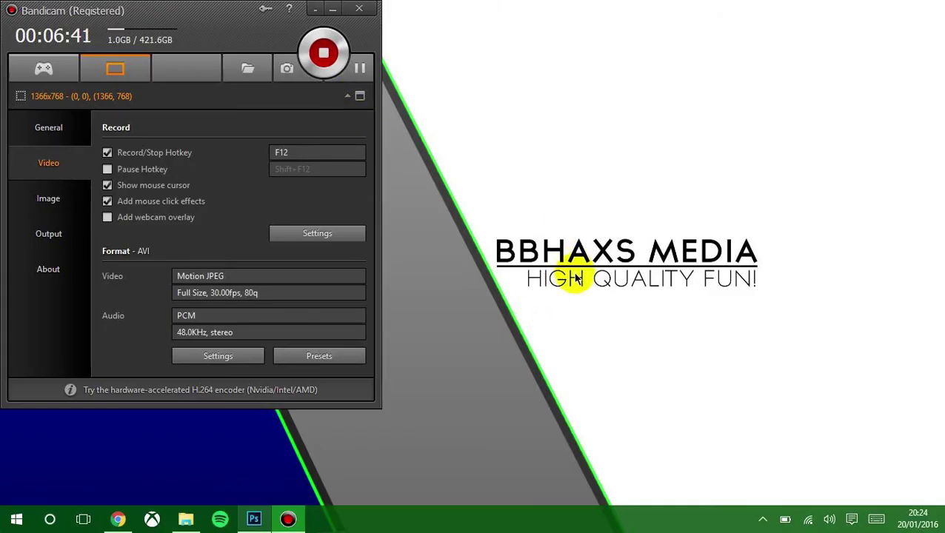
pyautogui.moveTo(494, 250); pyautogui.dragTo(798, 306)
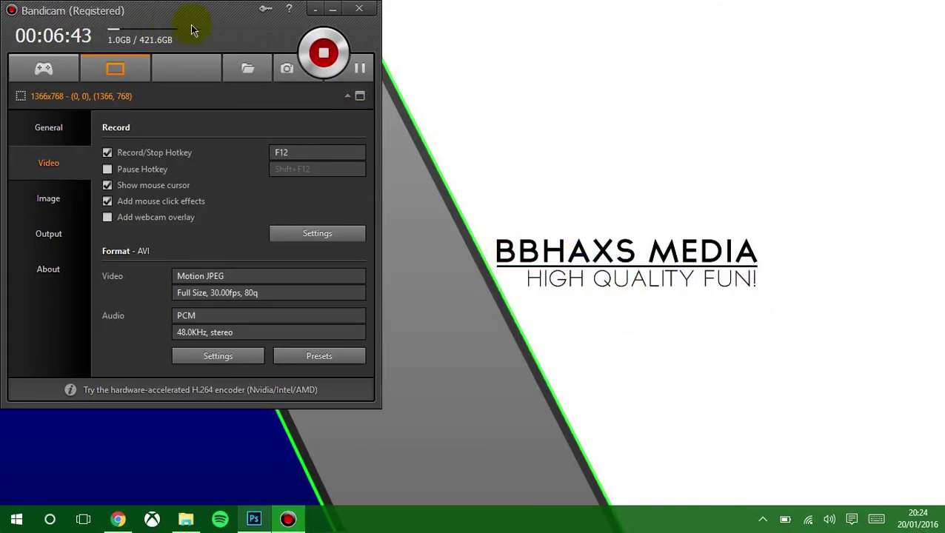
pyautogui.click(333, 10)
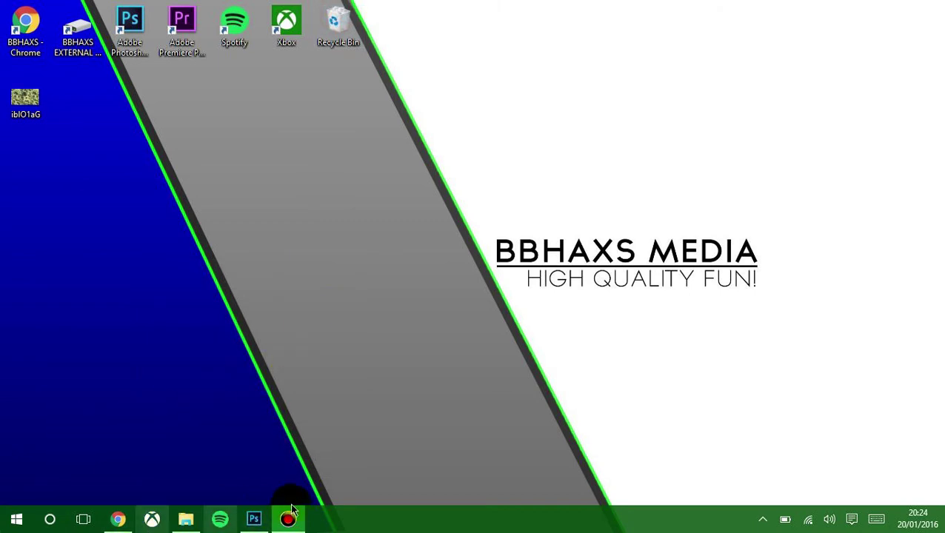
# - Switch back to Photoshop and scale the BBHAXS text down slightly around its centre between the horizontal guides
pyautogui.click(253, 521)
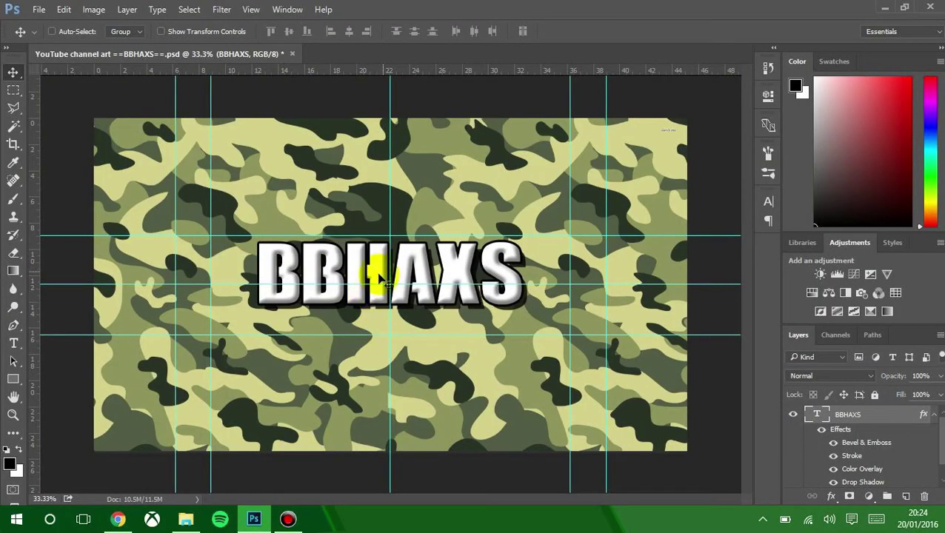
pyautogui.hotkey('ctrl', 't')
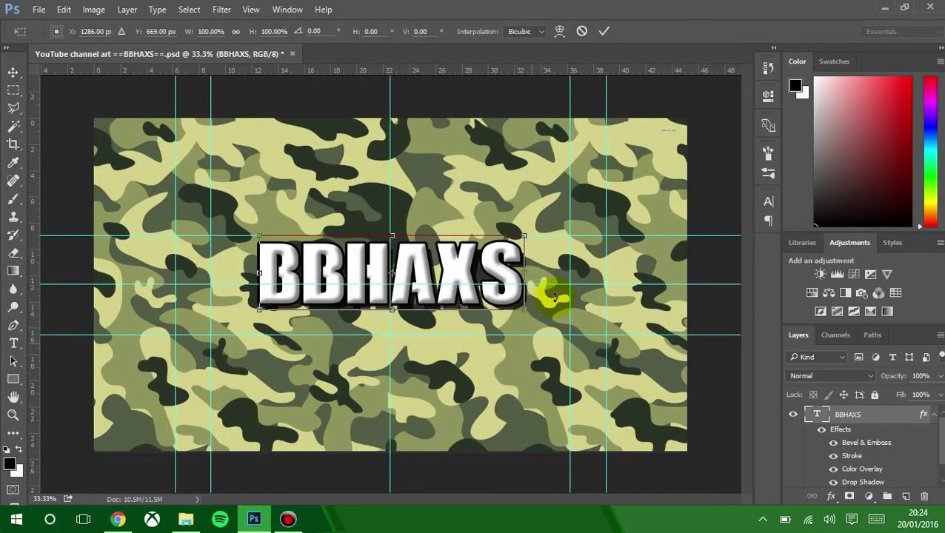
pyautogui.moveTo(525, 309); pyautogui.dragTo(507, 280)
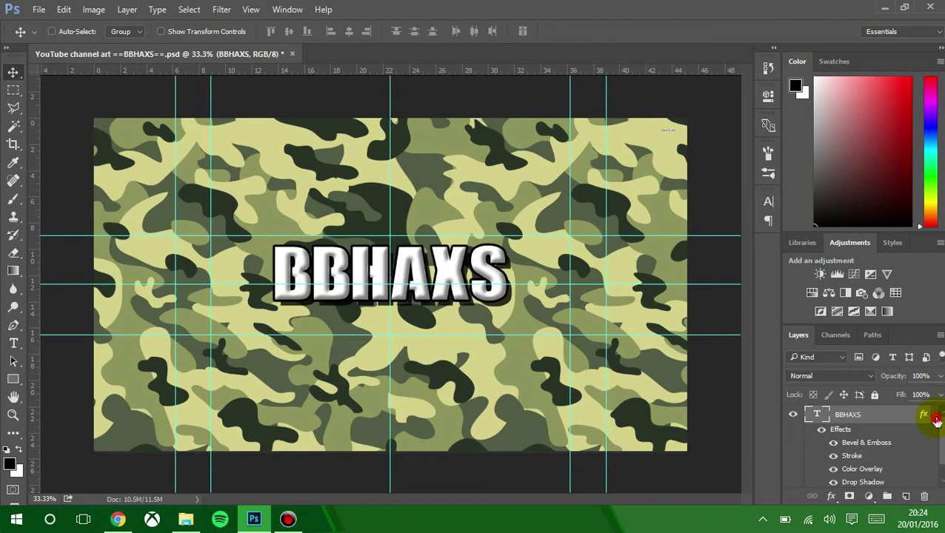
# - Collapse the BBHAXS effects list, deselect the layer, and set the Type tool to Arial Black at 30 pt
pyautogui.click(936, 417)
pyautogui.click(896, 455)
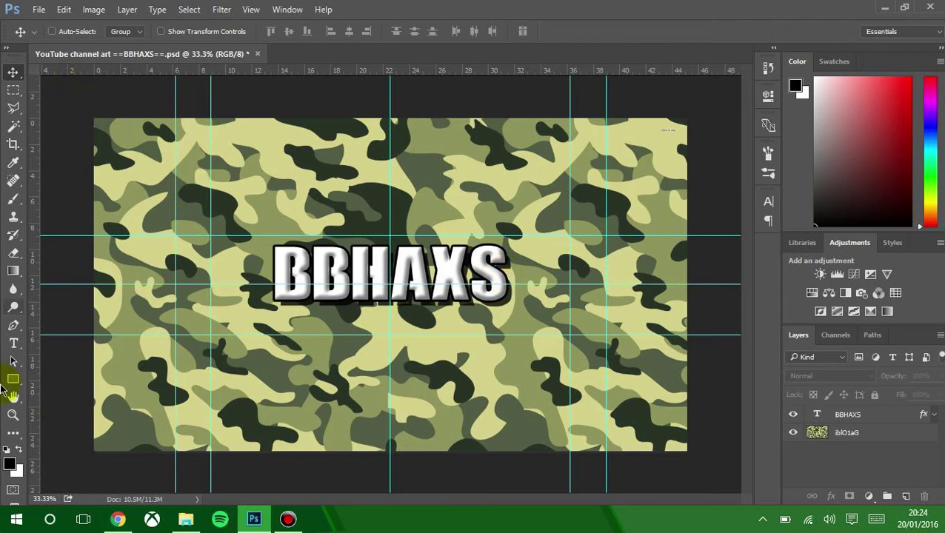
pyautogui.click(14, 344)
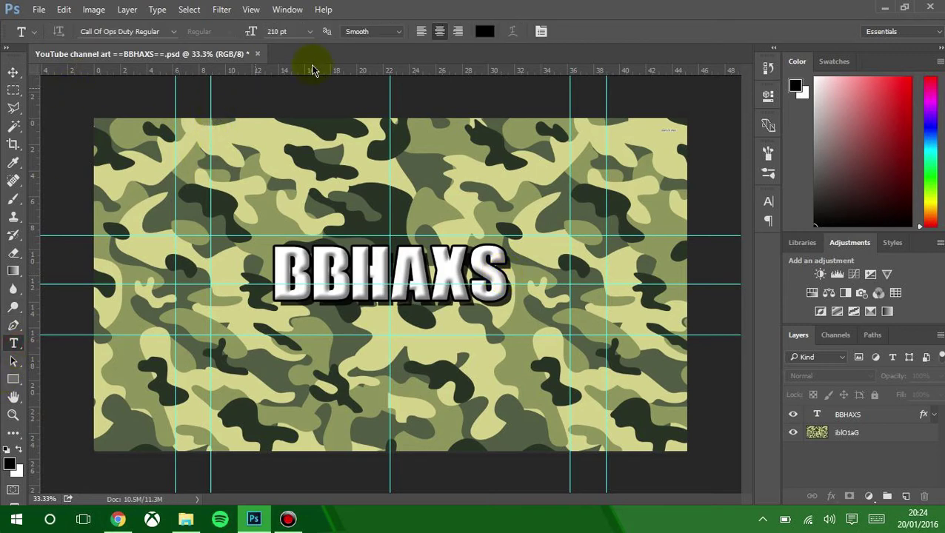
pyautogui.click(311, 37)
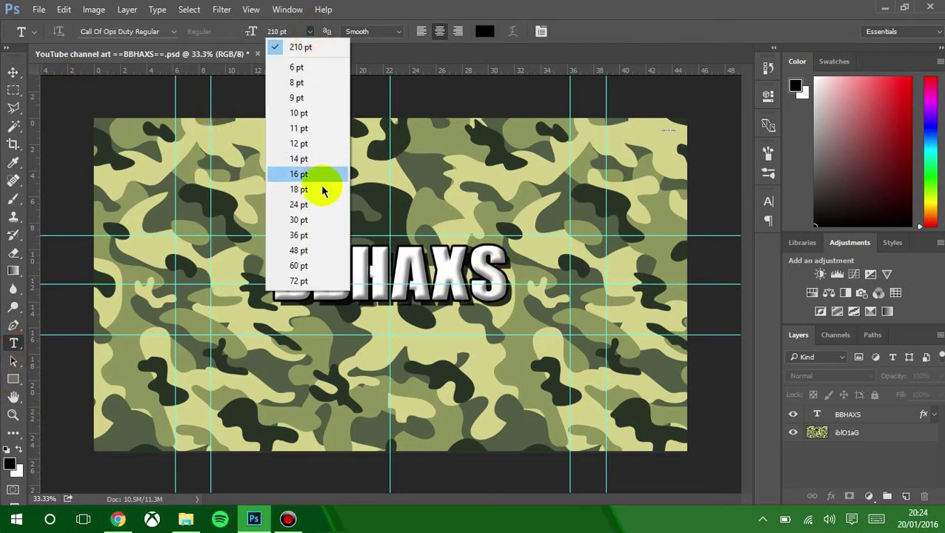
pyautogui.click(309, 219)
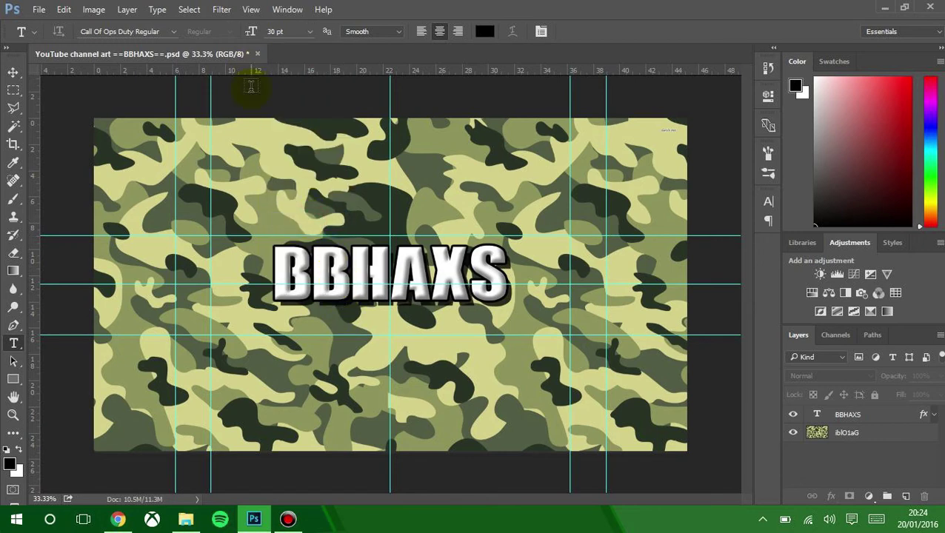
pyautogui.click(162, 32)
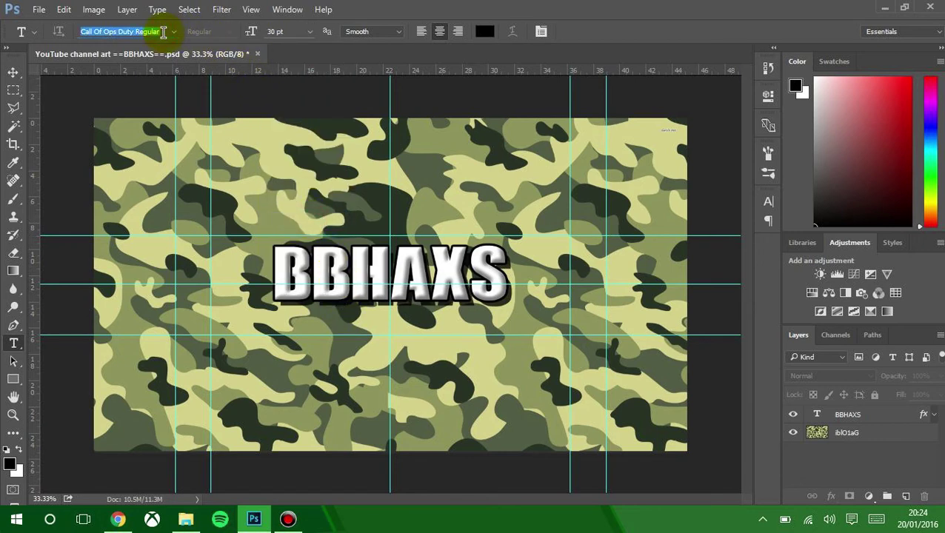
pyautogui.write('ar')
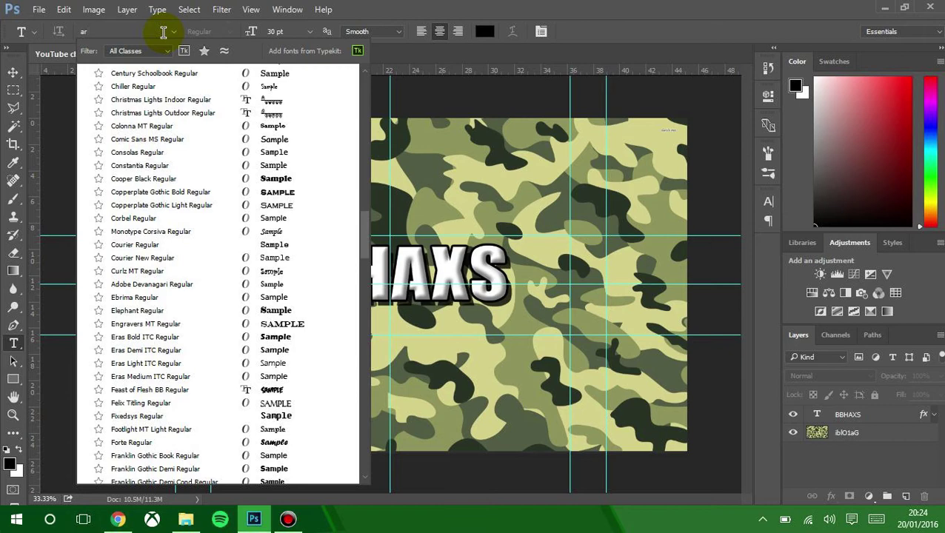
pyautogui.click(111, 32)
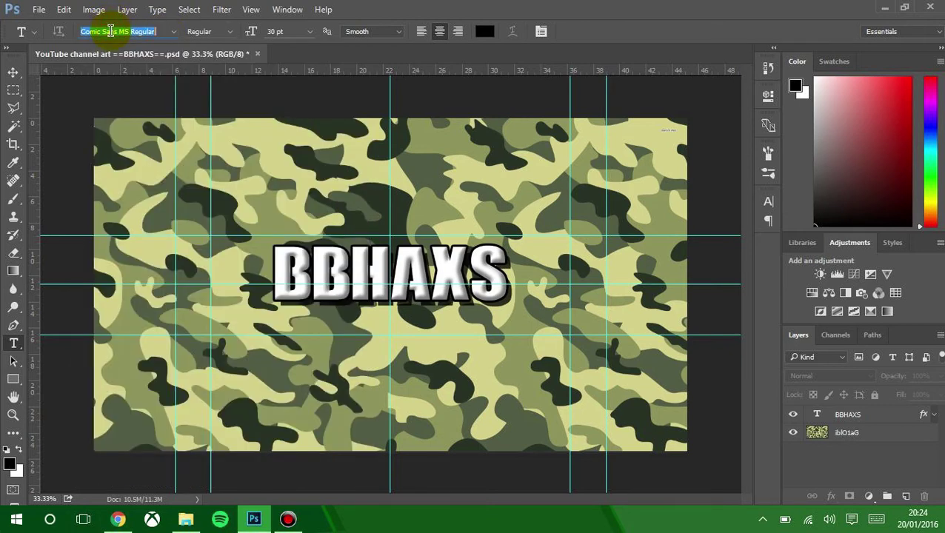
pyautogui.write('arial')
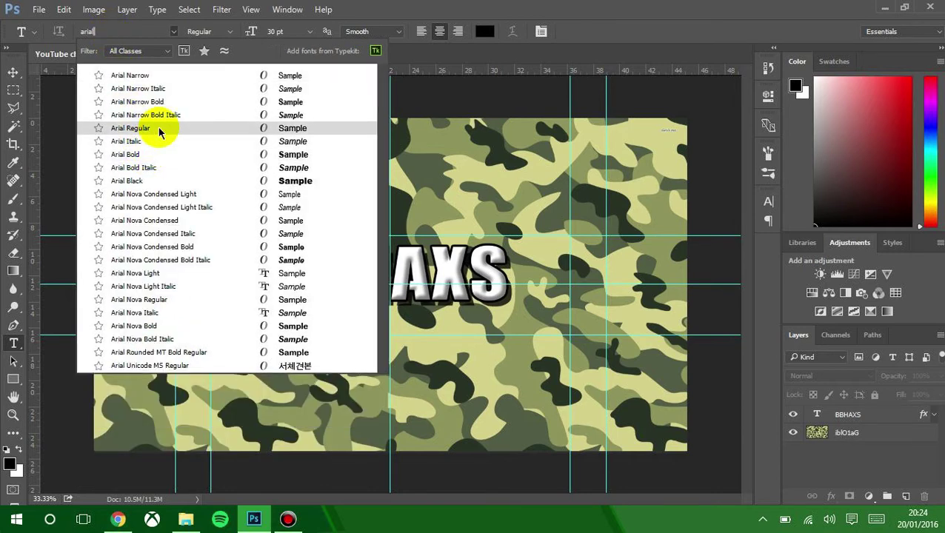
pyautogui.click(148, 181)
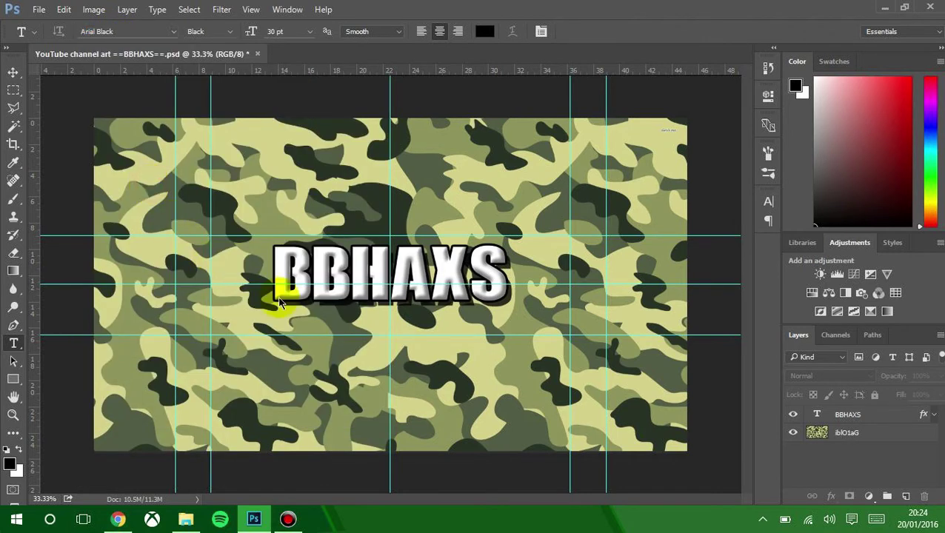
# - Add the tagline "High quality FUN!" centred beneath BBHAXS and enlarge it to 50 pt
pyautogui.click(390, 325)
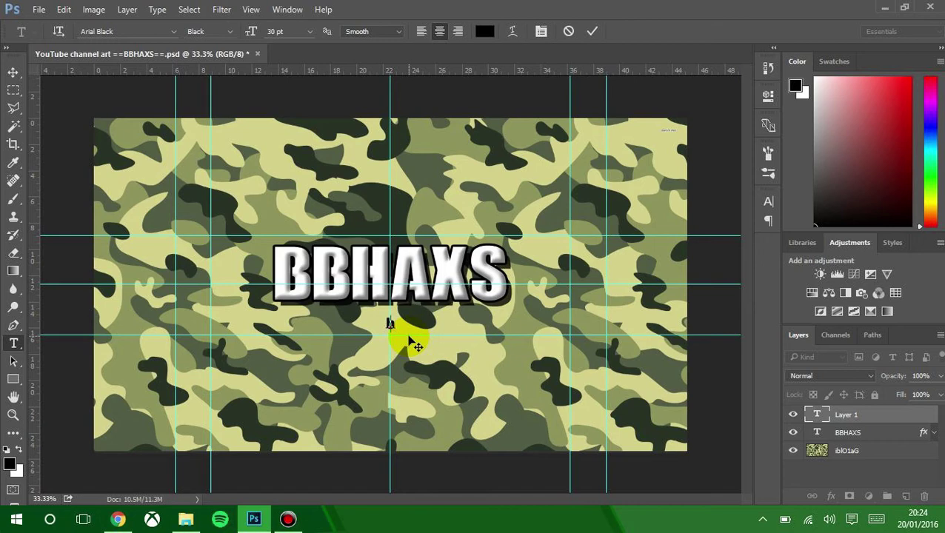
pyautogui.write('High quality FUN!')
pyautogui.hotkey('ctrl', 'a')
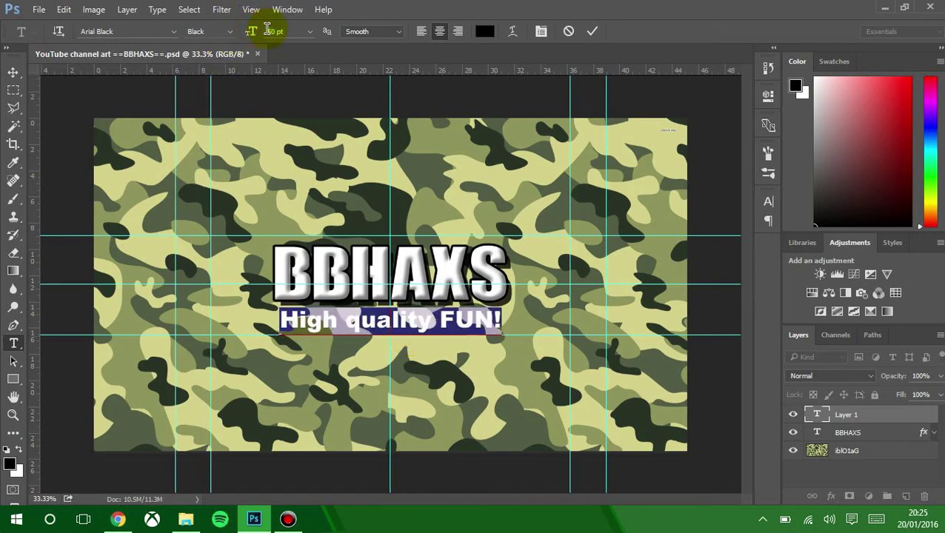
pyautogui.click(340, 325)
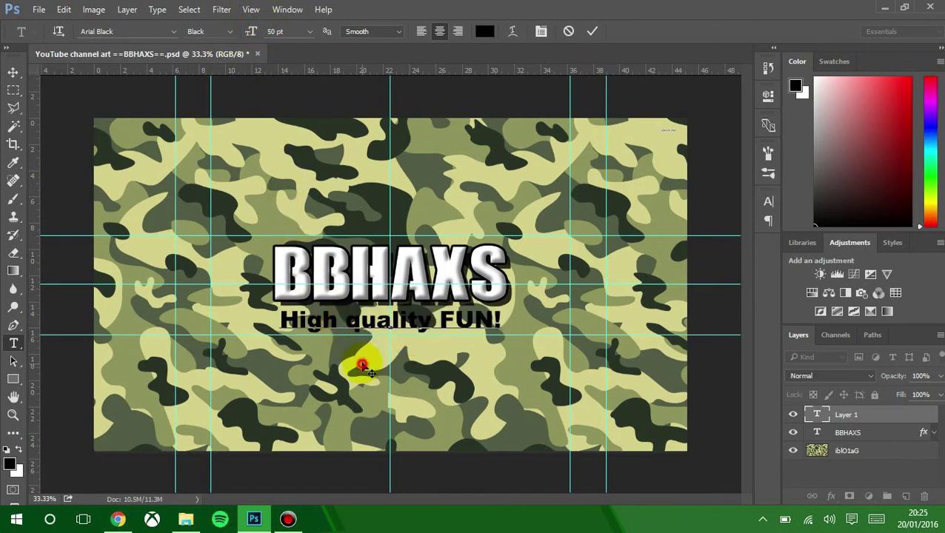
pyautogui.click(595, 32)
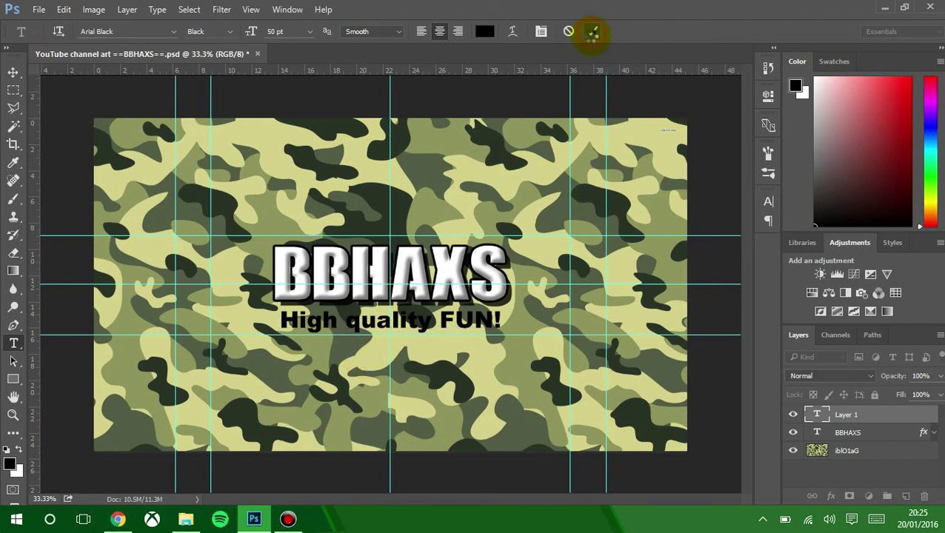
# - Copy the BBHAXS layer style and paste it onto the "High quality FUN!" text layer
pyautogui.click(879, 434)
pyautogui.rightClick(879, 434)
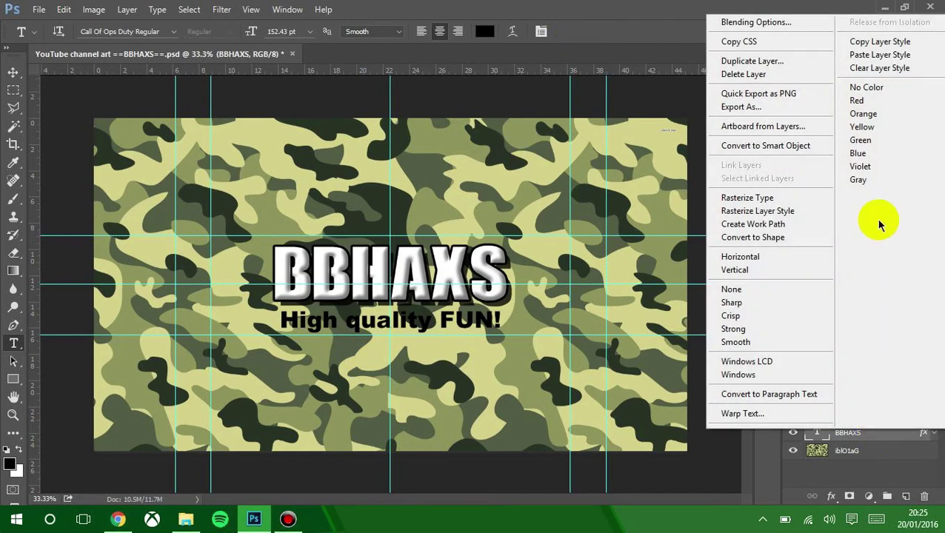
pyautogui.click(881, 42)
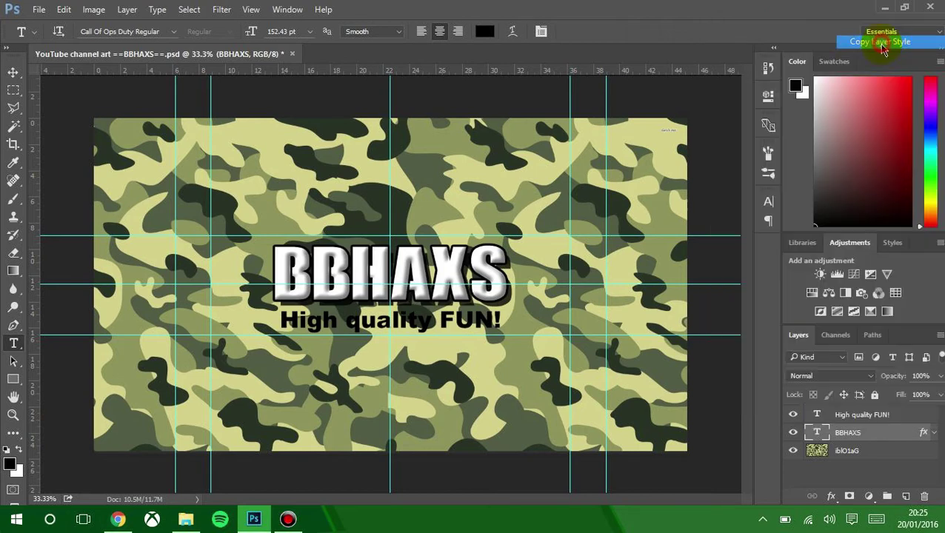
pyautogui.click(912, 418)
pyautogui.rightClick(912, 419)
pyautogui.click(856, 130)
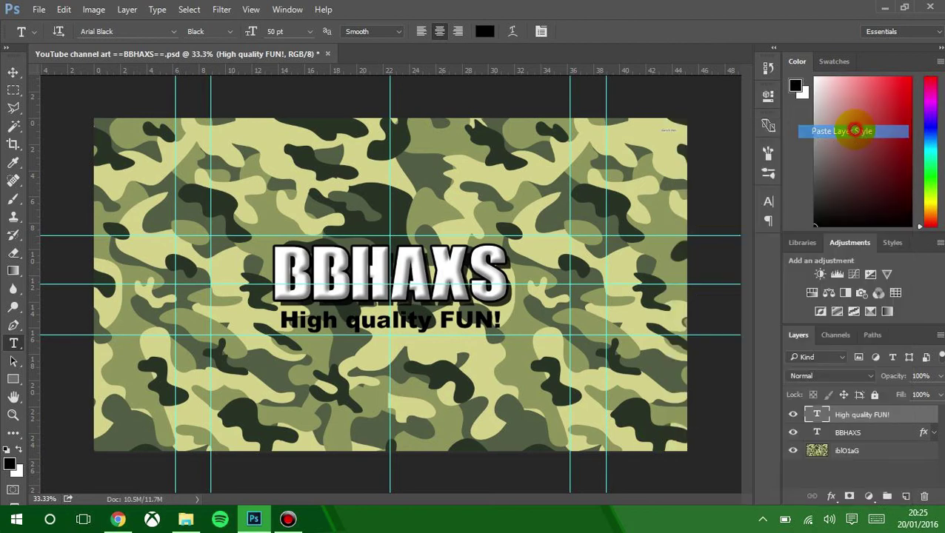
# - Nudge the "High quality FUN!" tagline slightly upward toward BBHAXS and collapse its effects list
pyautogui.press('v')
pyautogui.press('Up')
pyautogui.press('Up')
pyautogui.press('Up')
pyautogui.press('Up')
pyautogui.press('Up')
pyautogui.press('Up')
pyautogui.press('Up')
pyautogui.press('Up')
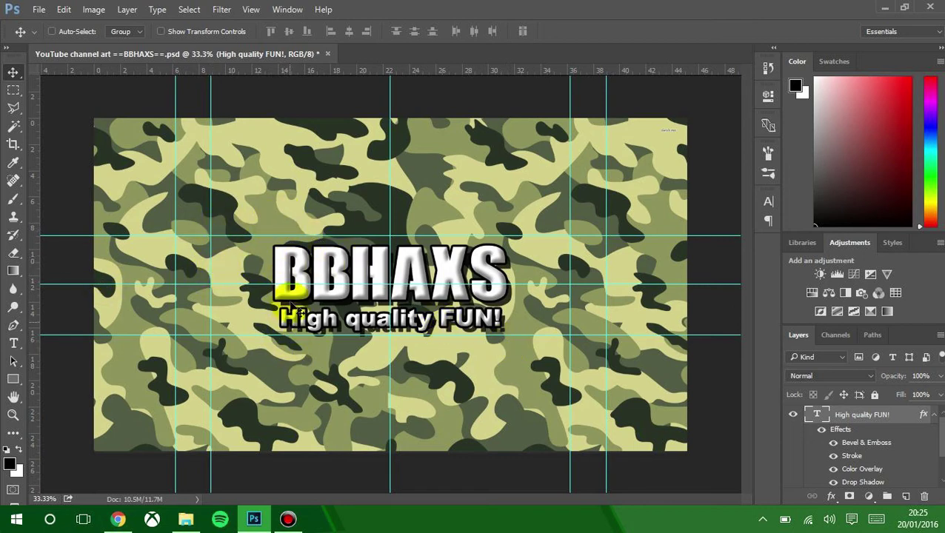
pyautogui.click(935, 421)
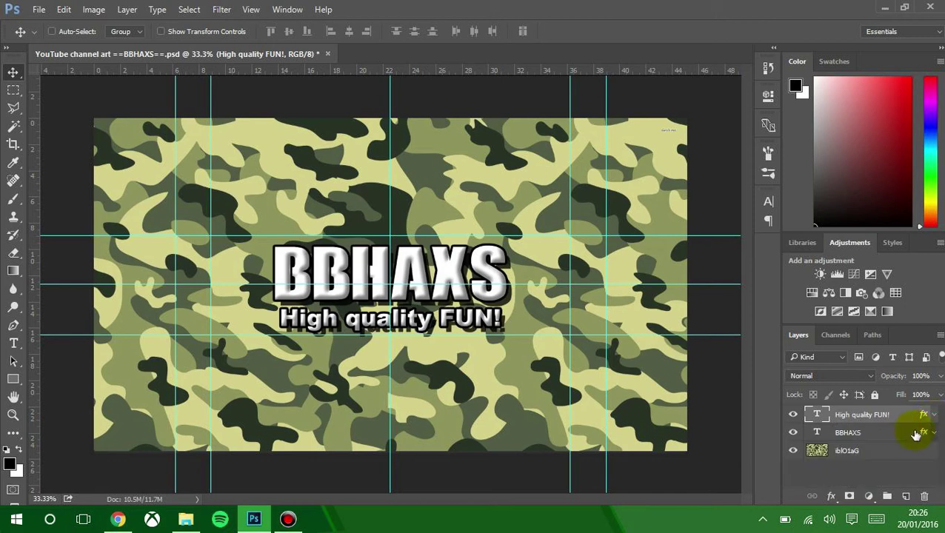
# - Select both text layers and move them together to the right of the canvas centre, keeping them between the upper and lower horizontal guides
pyautogui.click(907, 432)
pyautogui.keyDown('shift'); pyautogui.click(909, 417); pyautogui.keyUp('shift')
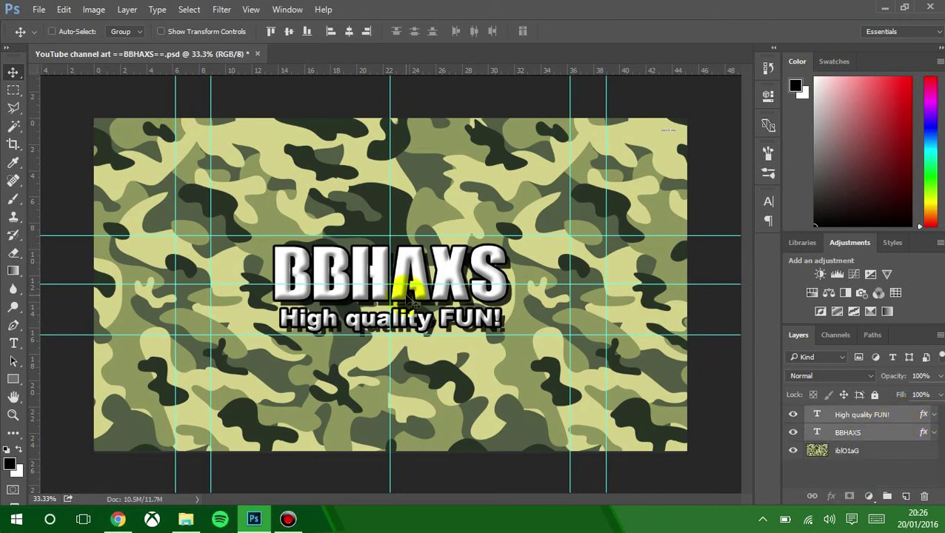
pyautogui.moveTo(428, 309); pyautogui.dragTo(479, 304)
pyautogui.press('Down')
pyautogui.press('Down')
pyautogui.press('Down')
pyautogui.press('Down')
pyautogui.press('Down')
pyautogui.press('Right')
pyautogui.press('Right')
pyautogui.press('Right')
pyautogui.press('Right')
pyautogui.press('Right')
pyautogui.press('Right')
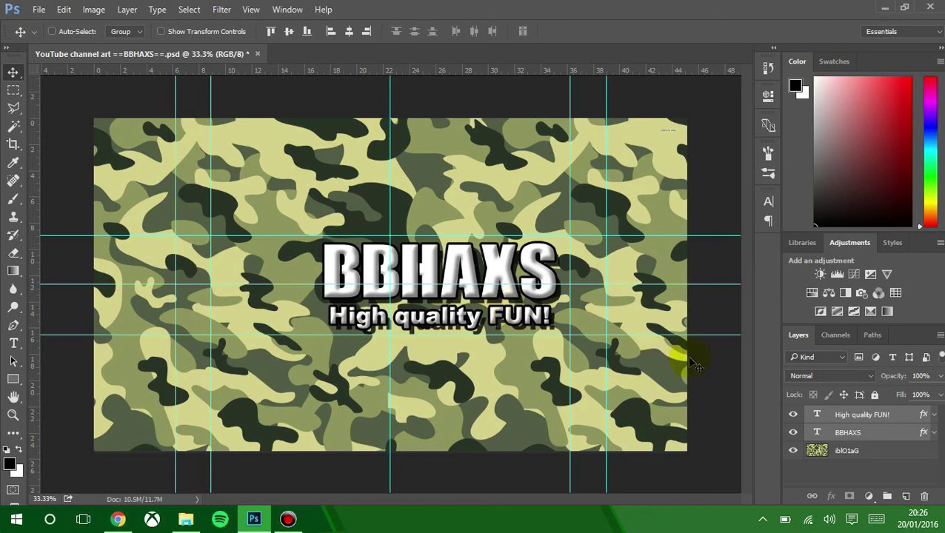
# - Nudge only the "High quality FUN!" tagline right until its end lines up with the right edge of BBHAXS
pyautogui.click(843, 474)
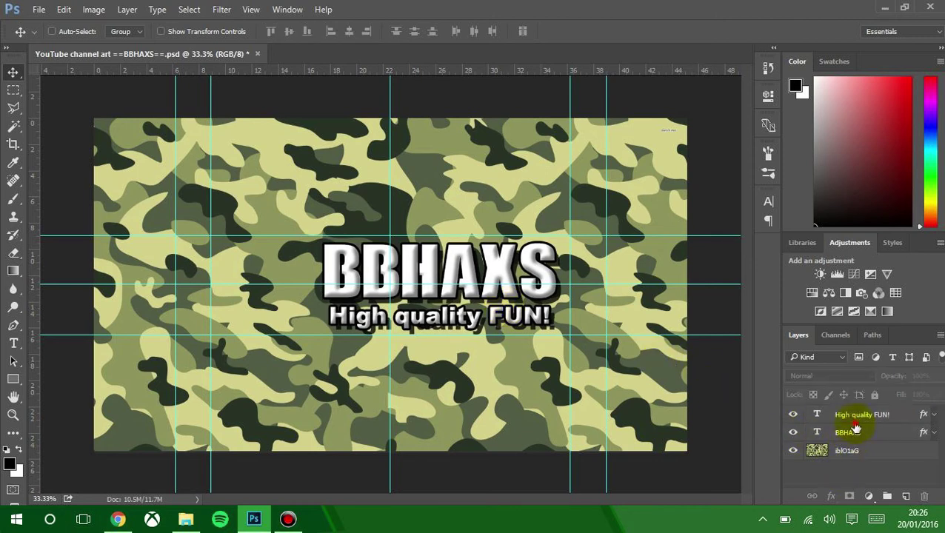
pyautogui.click(854, 422)
pyautogui.hotkey('shift', 'Right')
pyautogui.hotkey('shift', 'Right')
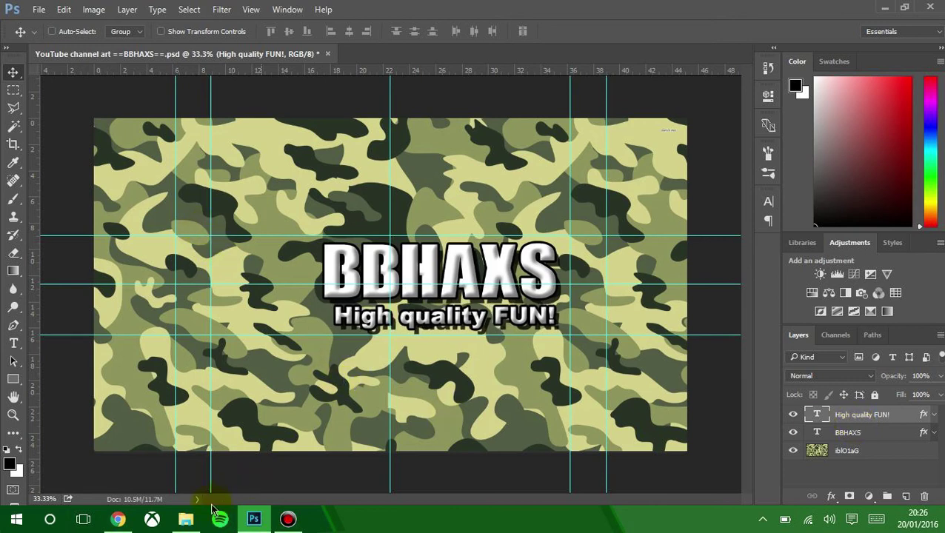
# - Switch to File Explorer to bring the BLACK TRANSPARENT logo into the channel art
pyautogui.click(186, 519)
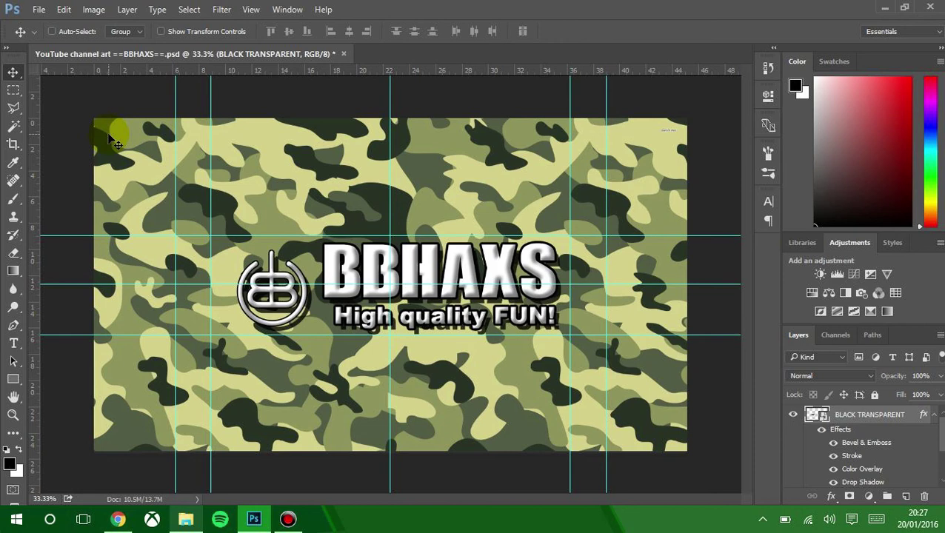
# - Save the channel art as a JPEG on the Desktop and close the exported image's preview in Photos
pyautogui.click(34, 9)
pyautogui.click(73, 162)
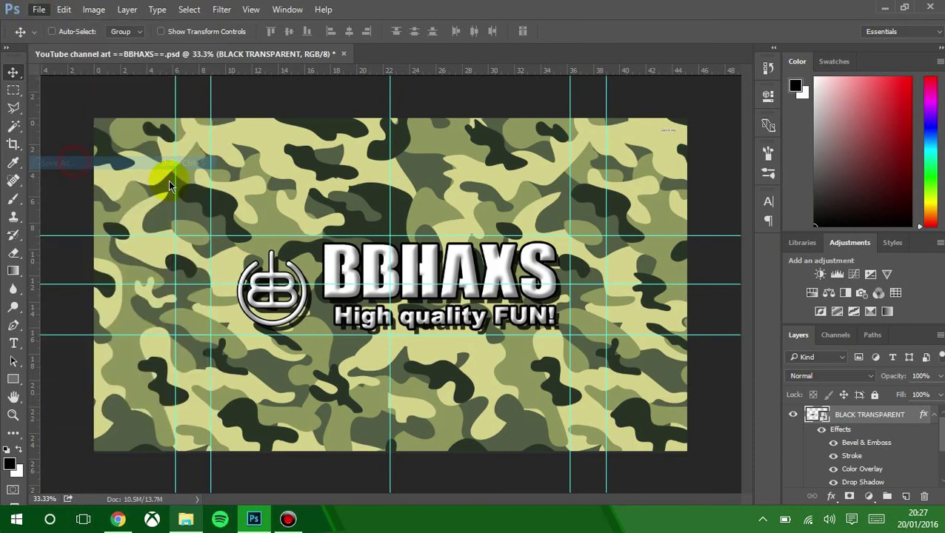
pyautogui.click(200, 279)
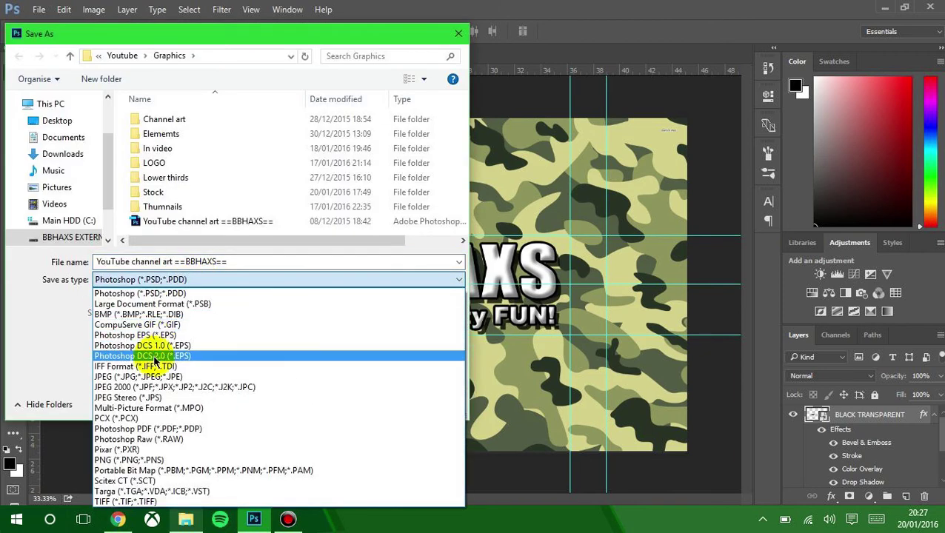
pyautogui.click(148, 377)
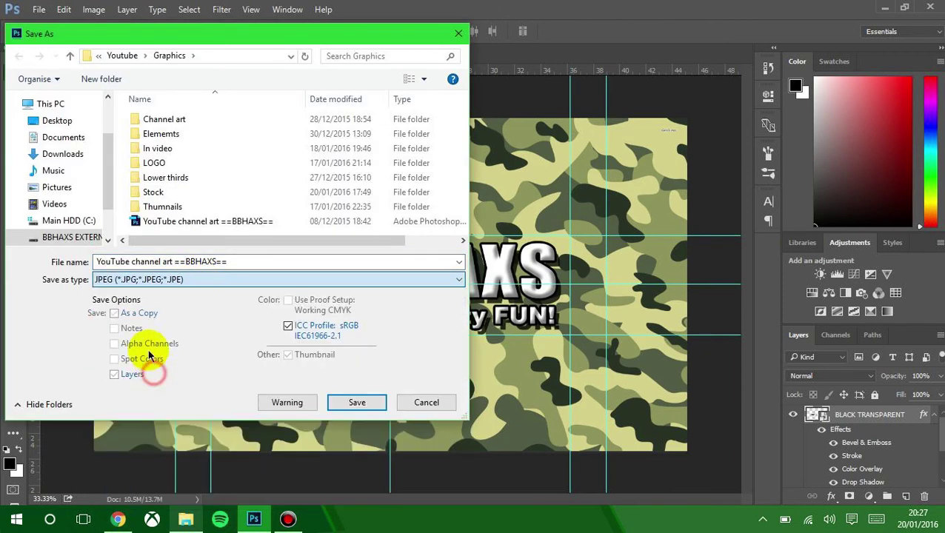
pyautogui.click(76, 128)
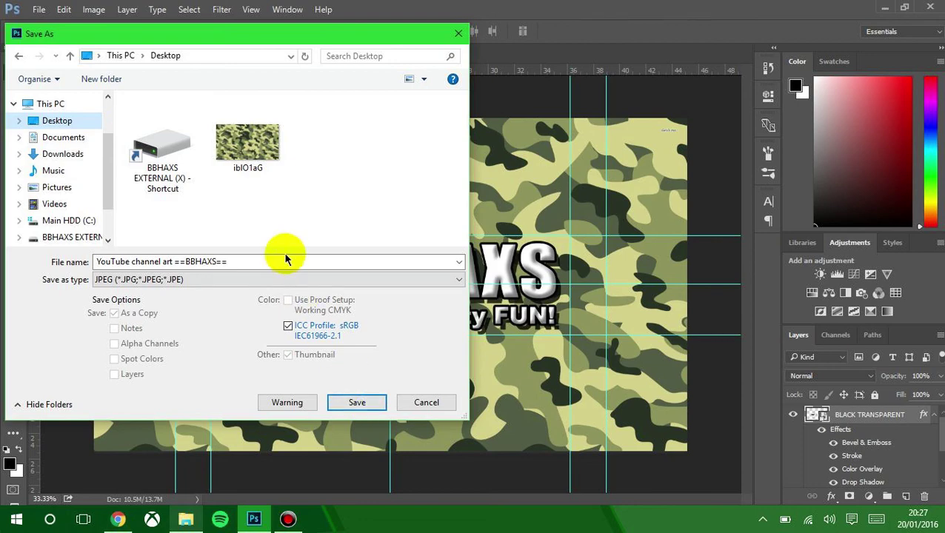
pyautogui.click(370, 402)
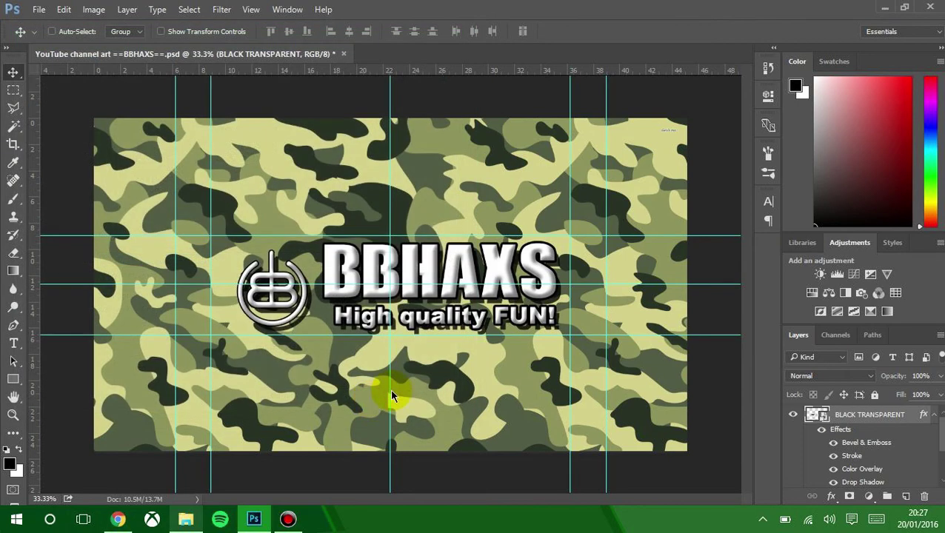
pyautogui.click(552, 127)
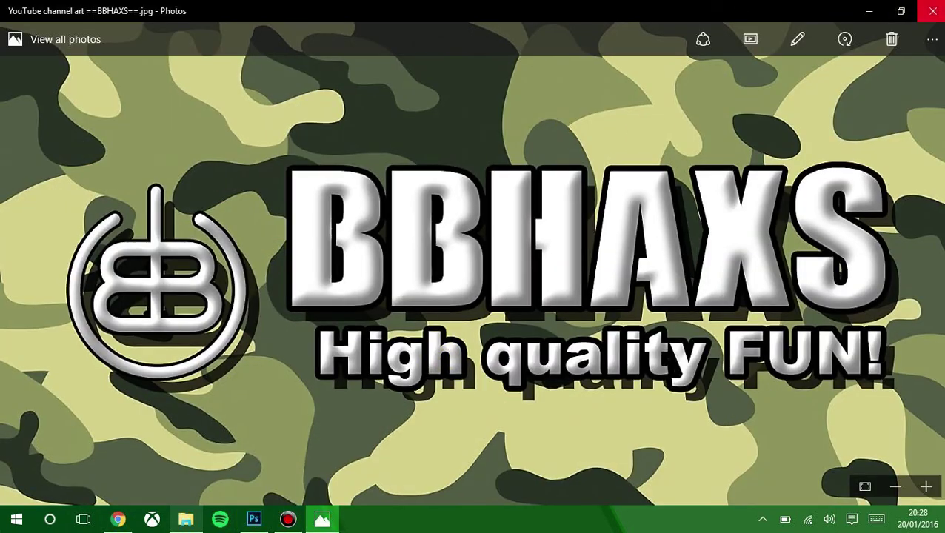
pyautogui.click(932, 10)
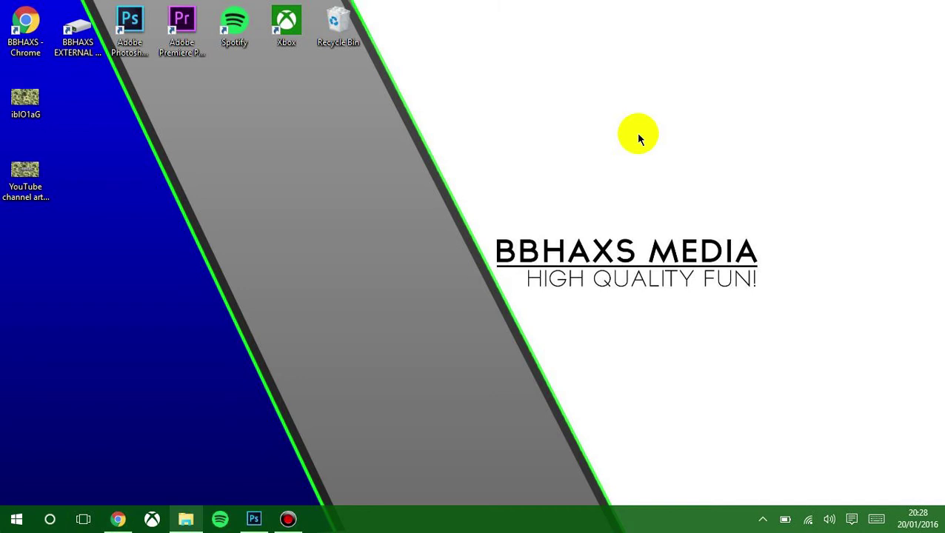